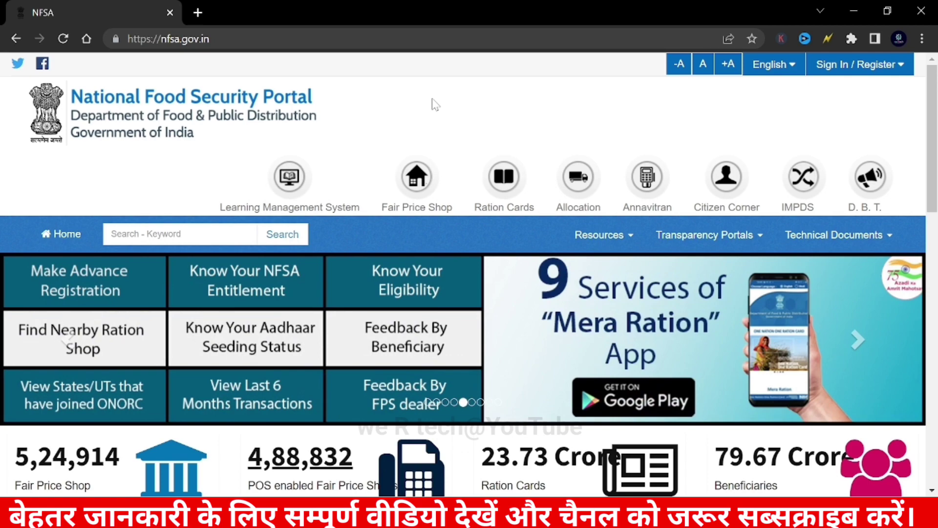
Step: From the nfsa.gov.in home page, reveal the Sign In / Register choices: Public Log In and Official Log In
left_click(268, 39)
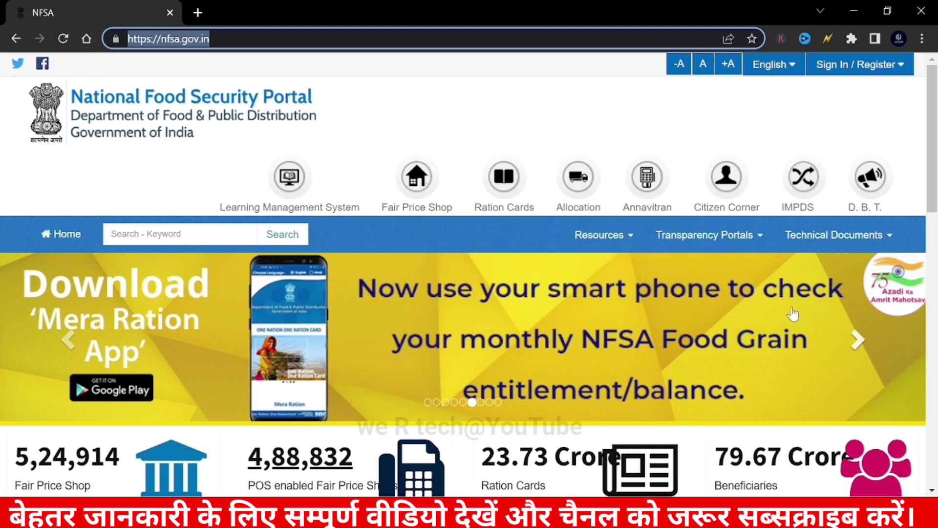
left_click(902, 71)
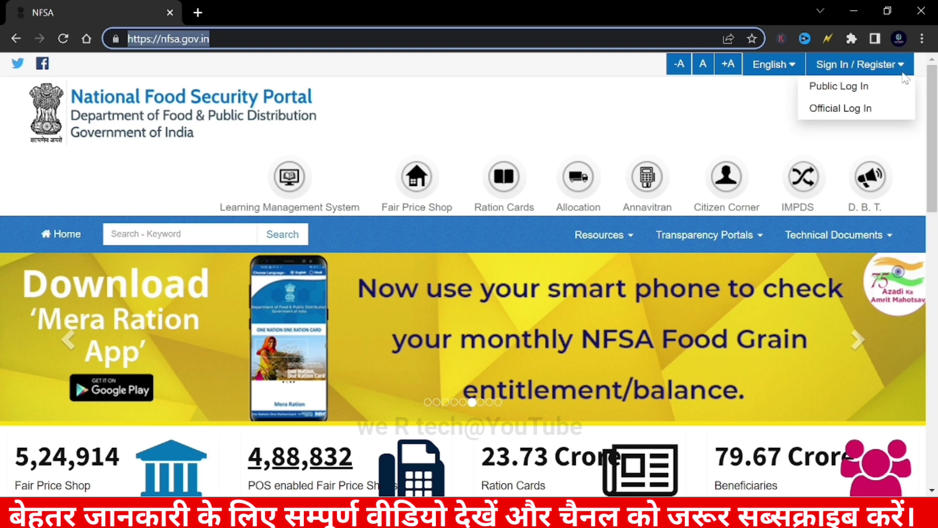
Step: Go to the Public Login page and point out its Aadhaar OTP, Login Id and Ration Card options
left_click(862, 91)
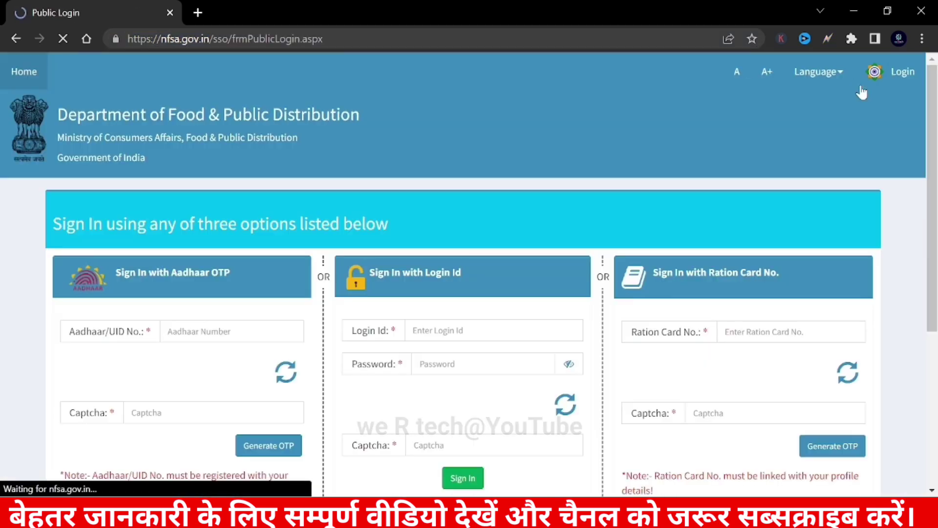
scroll(935, 163, "down", 2)
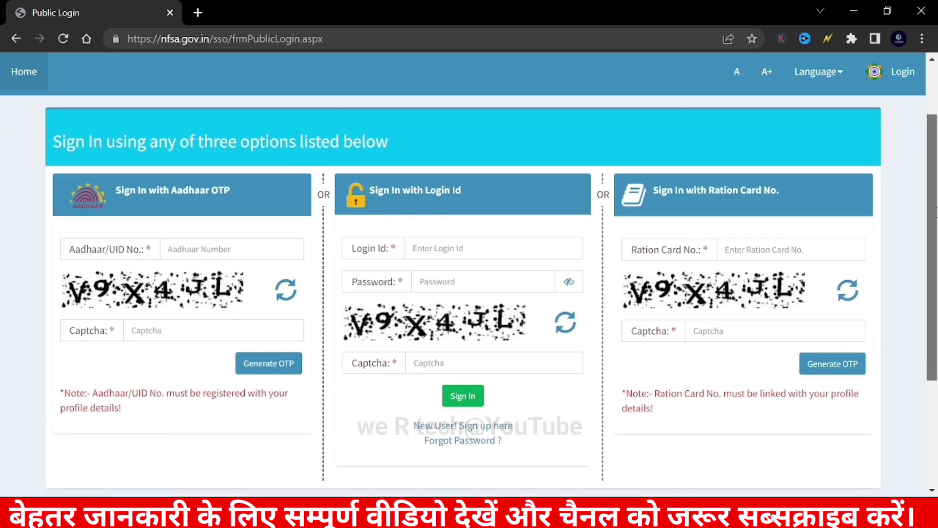
left_click_drag(53, 141, 405, 140)
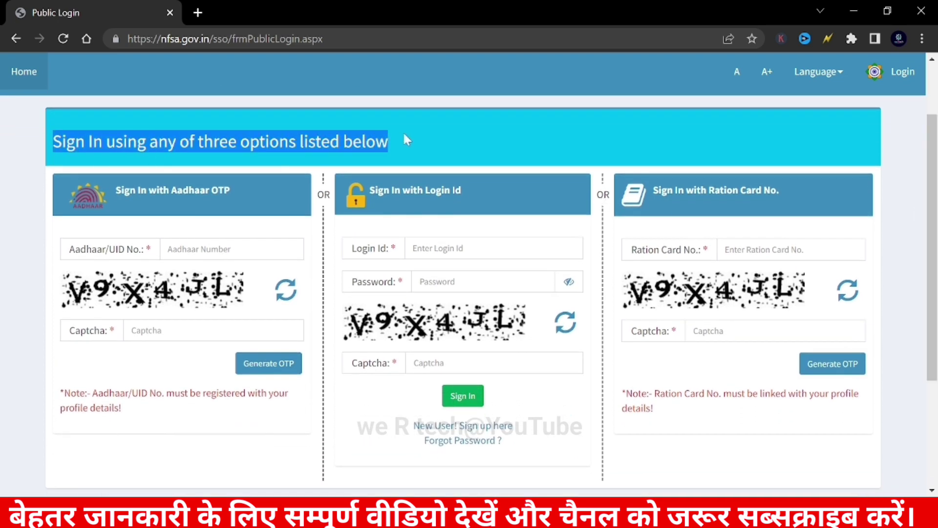
left_click_drag(117, 190, 171, 190)
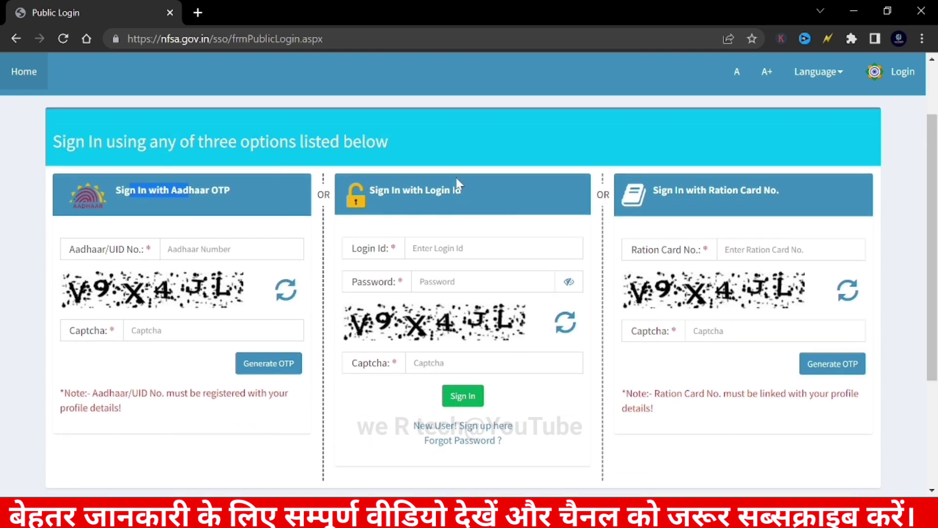
left_click_drag(423, 191, 462, 191)
left_click_drag(694, 190, 777, 209)
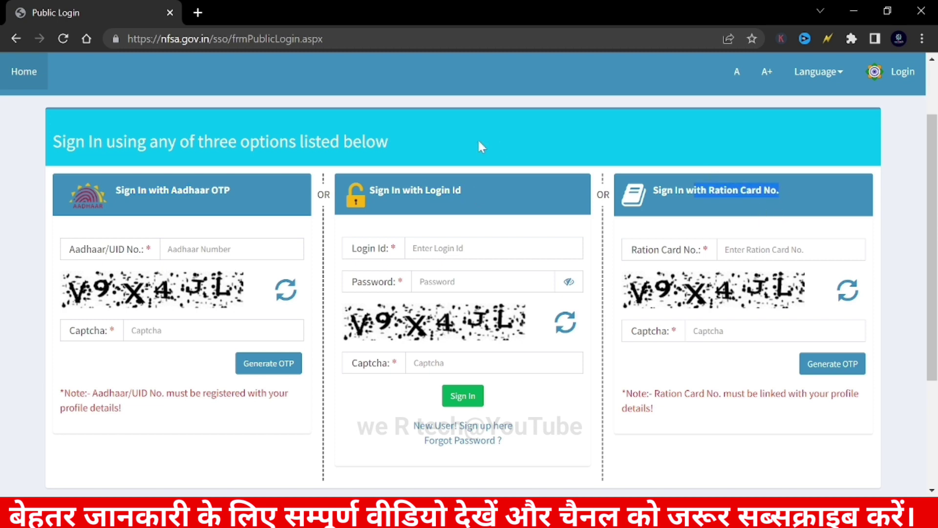
left_click_drag(115, 190, 243, 199)
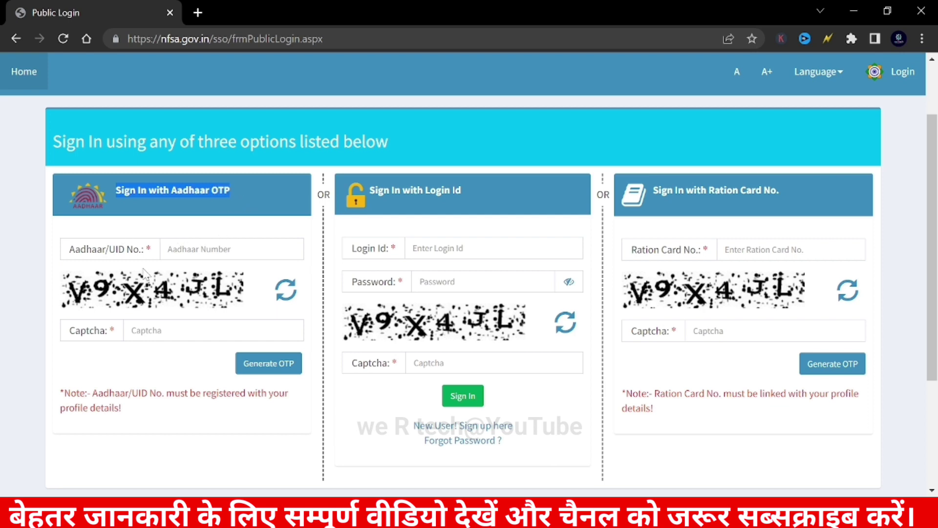
left_click(185, 249)
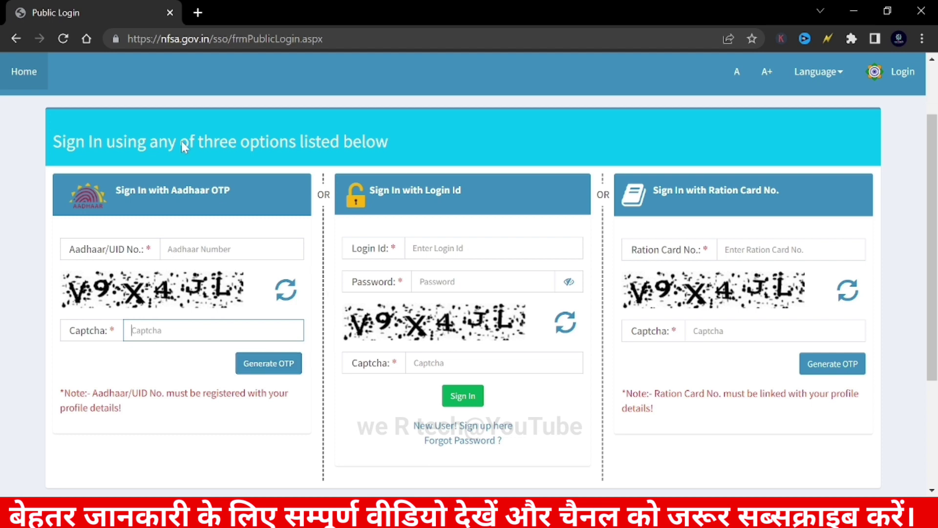
left_click_drag(370, 193, 461, 191)
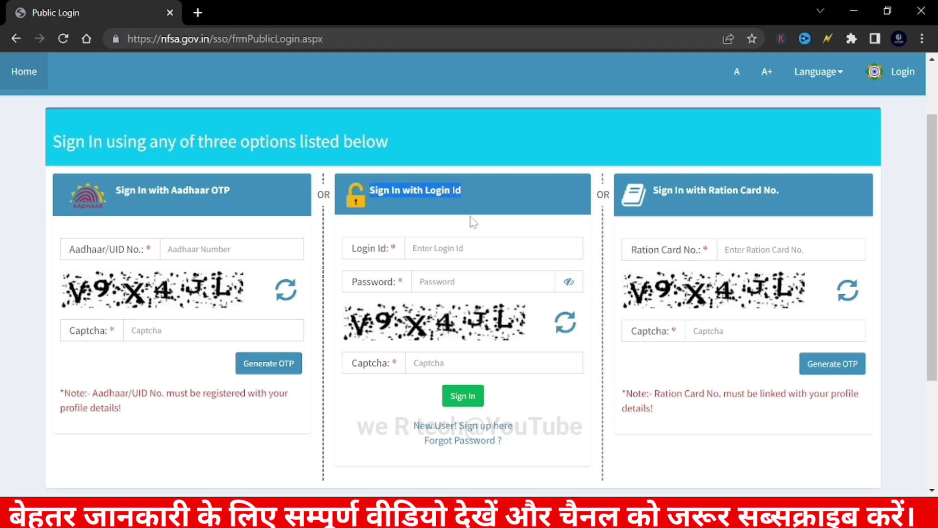
left_click_drag(709, 190, 763, 190)
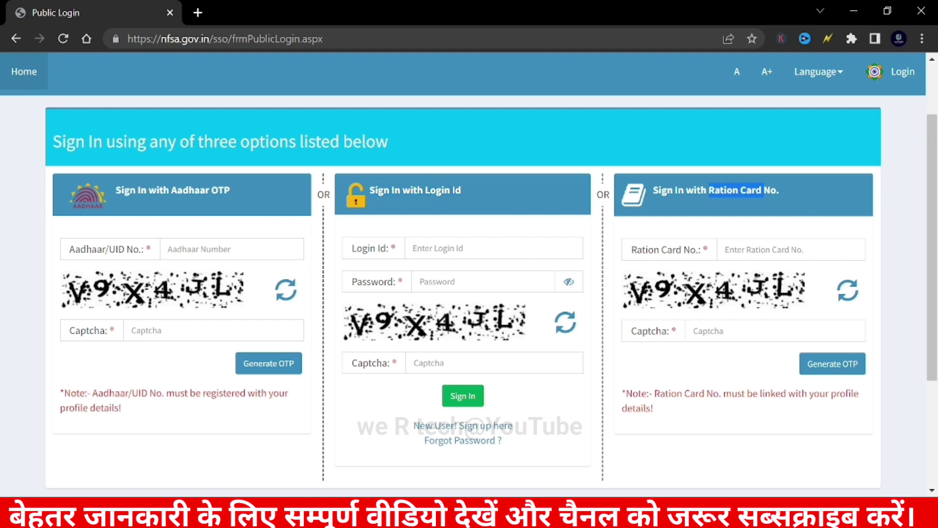
left_click_drag(365, 187, 500, 186)
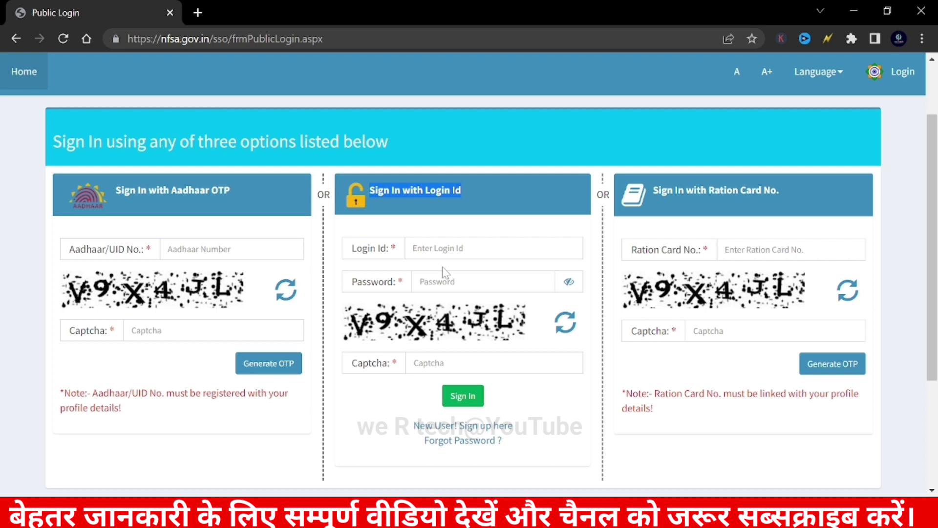
Step: Open the sign-up form and review First Name, Last Name, Date of Birth and Gender without filling them
left_click(483, 429)
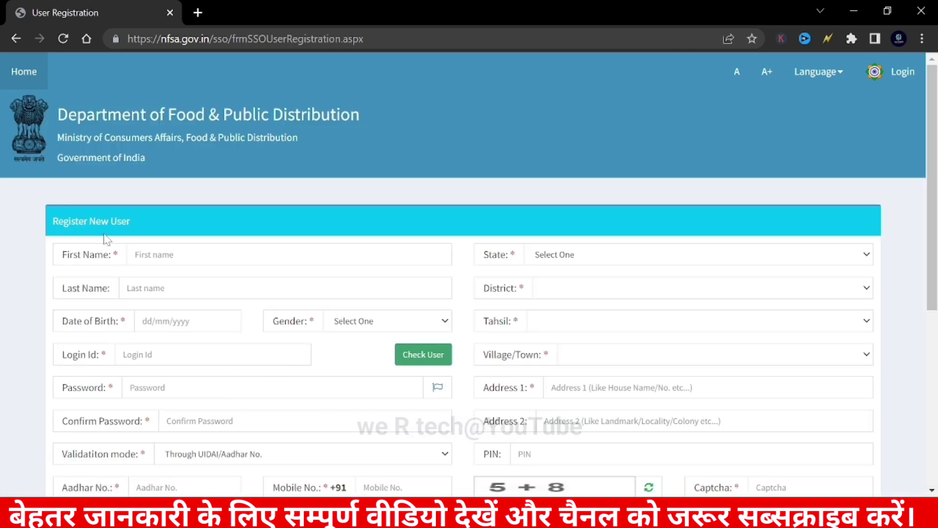
left_click_drag(130, 222, 63, 222)
scroll(147, 234, "down", 2)
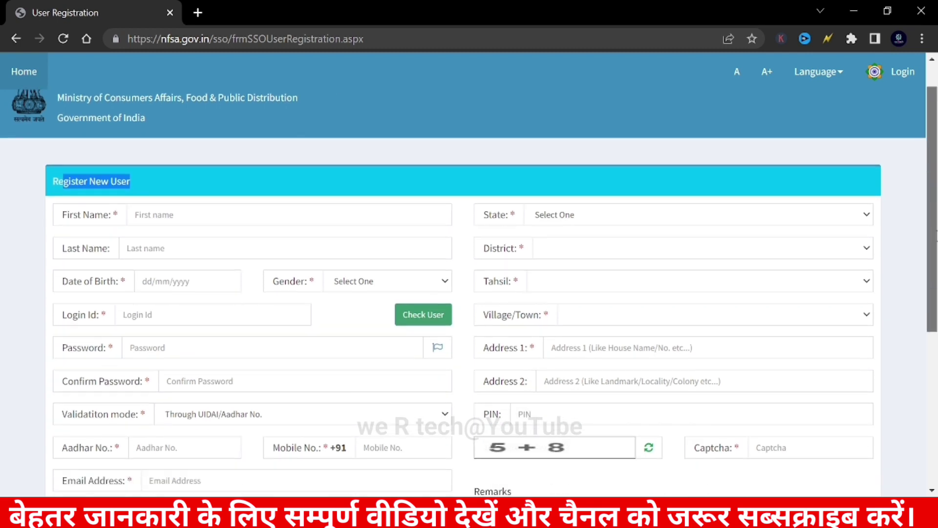
scroll(548, 183, "down", 1)
left_click_drag(60, 118, 109, 122)
left_click_drag(72, 152, 93, 152)
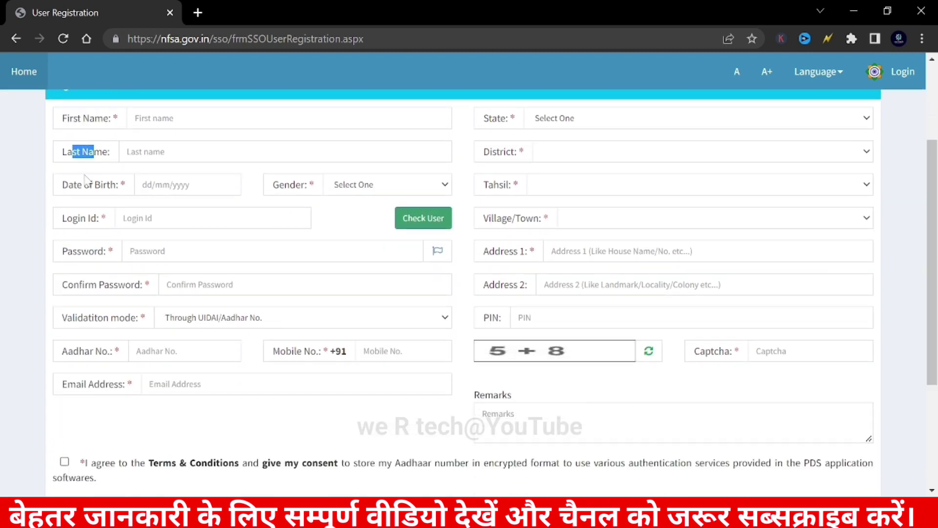
left_click_drag(60, 184, 126, 185)
left_click(142, 185)
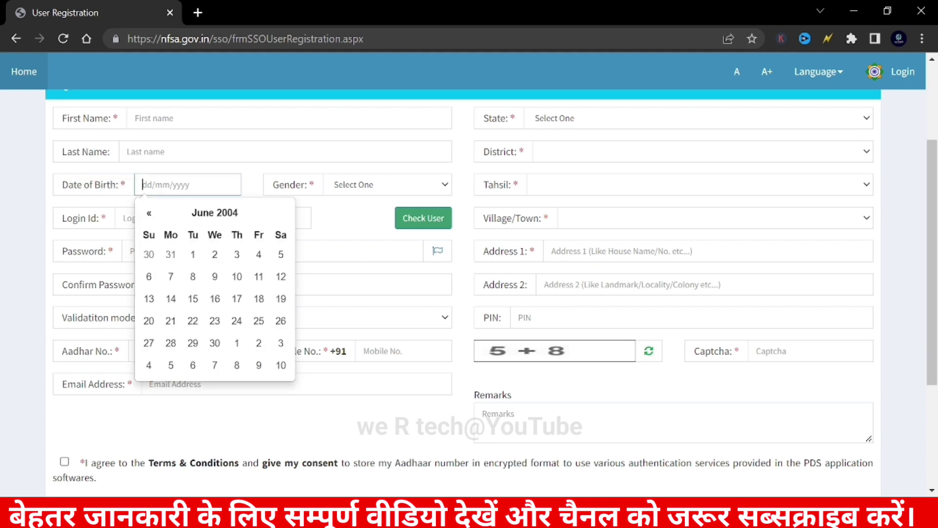
key("Escape")
left_click(376, 192)
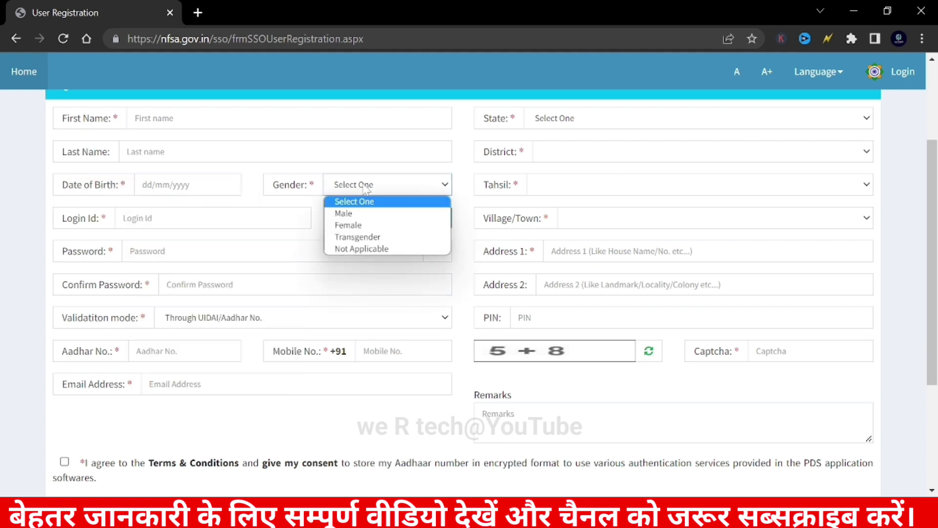
key("Escape")
Step: Review the Login Id, Password and Confirm Password fields, keeping validation mode as UIDAI/Aadhar No
left_click(147, 217)
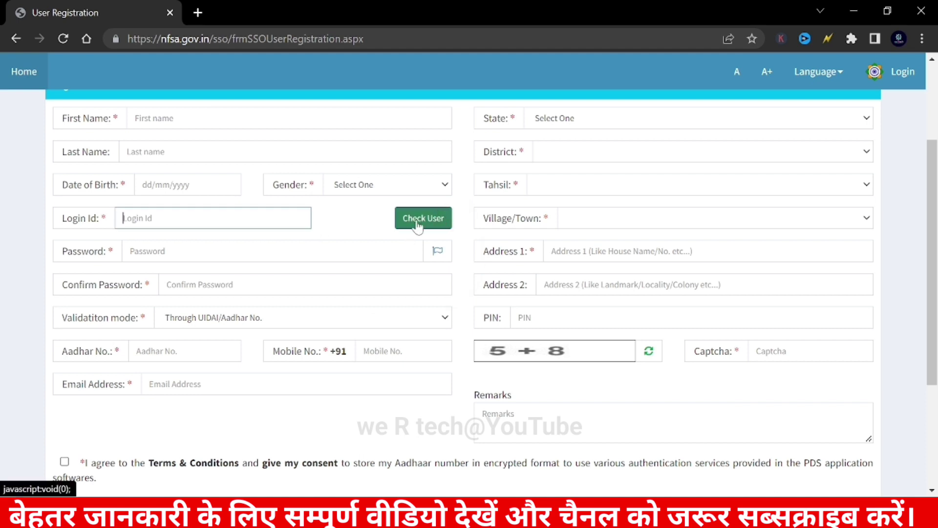
left_click(88, 251)
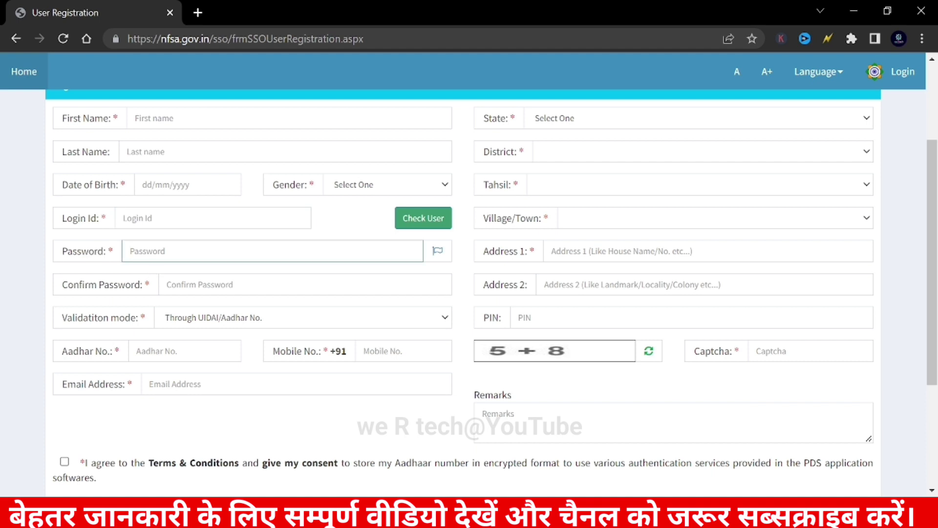
left_click_drag(73, 285, 144, 284)
left_click_drag(92, 317, 125, 317)
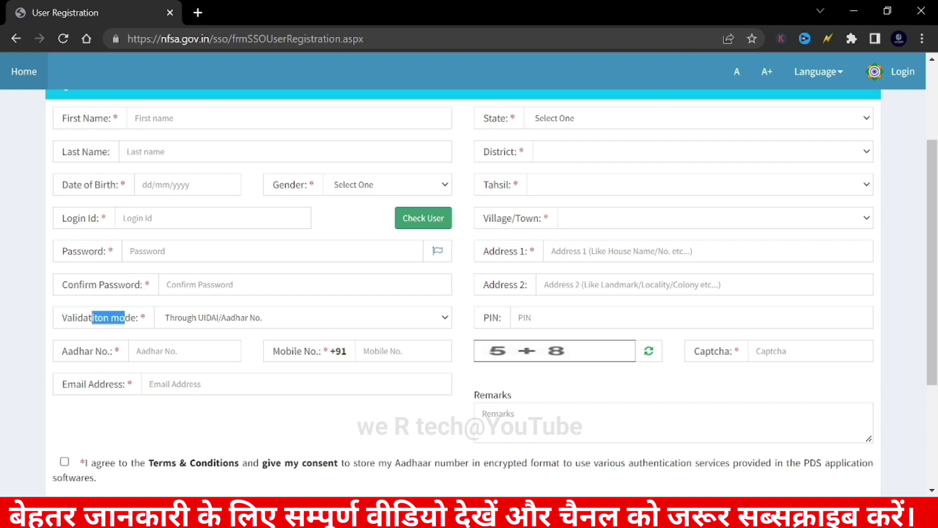
left_click(217, 323)
left_click(267, 333)
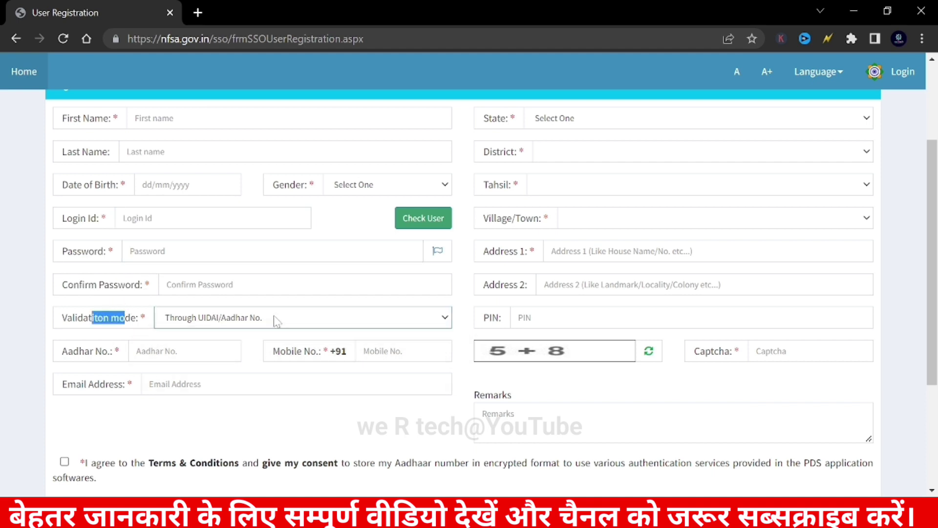
Step: Go over the empty Aadhar No., Mobile No. and Email Address fields
left_click_drag(77, 351, 122, 351)
left_click(161, 351)
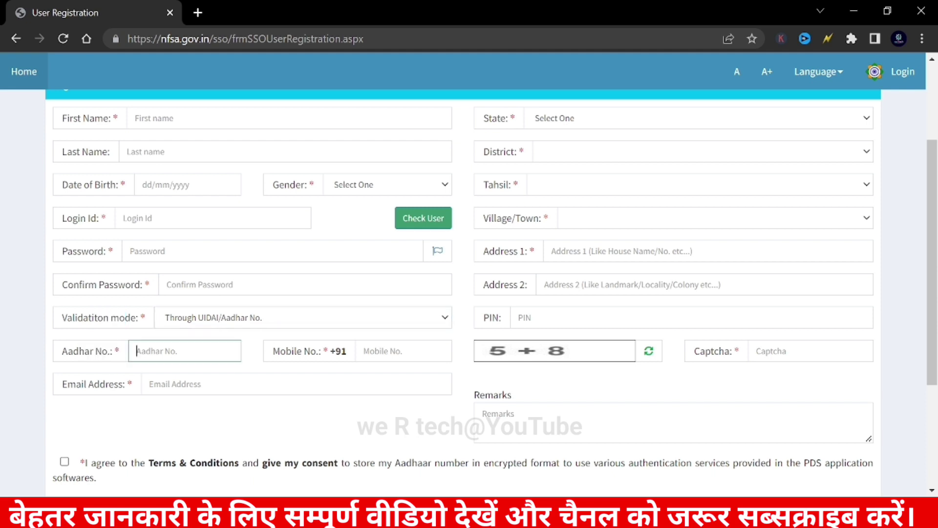
left_click(381, 350)
left_click_drag(285, 351, 301, 351)
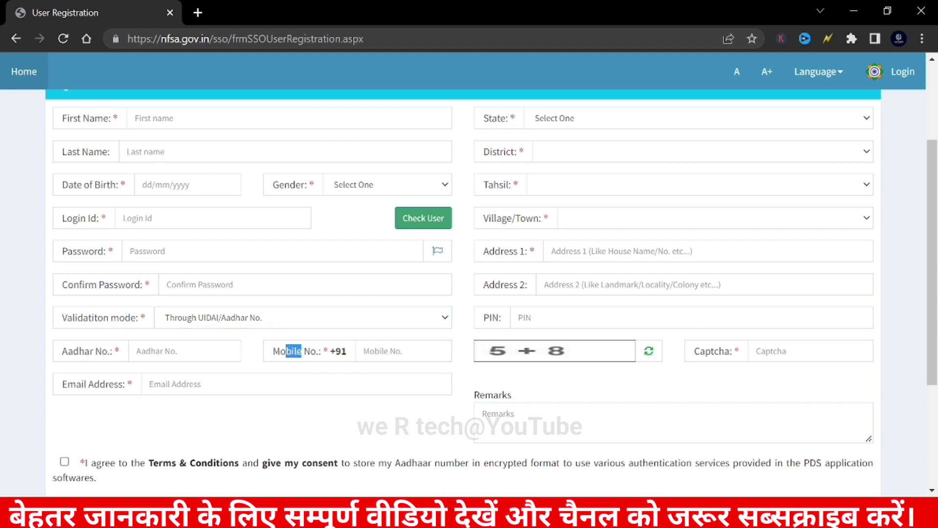
left_click(75, 396)
left_click(149, 383)
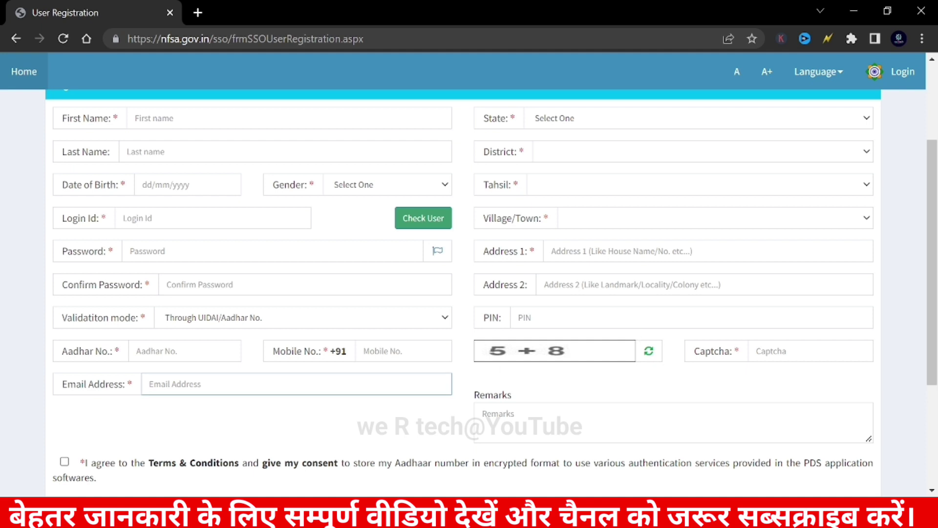
Step: Set the registration state to Uttar Pradesh and the district to HARDOI
left_click(548, 125)
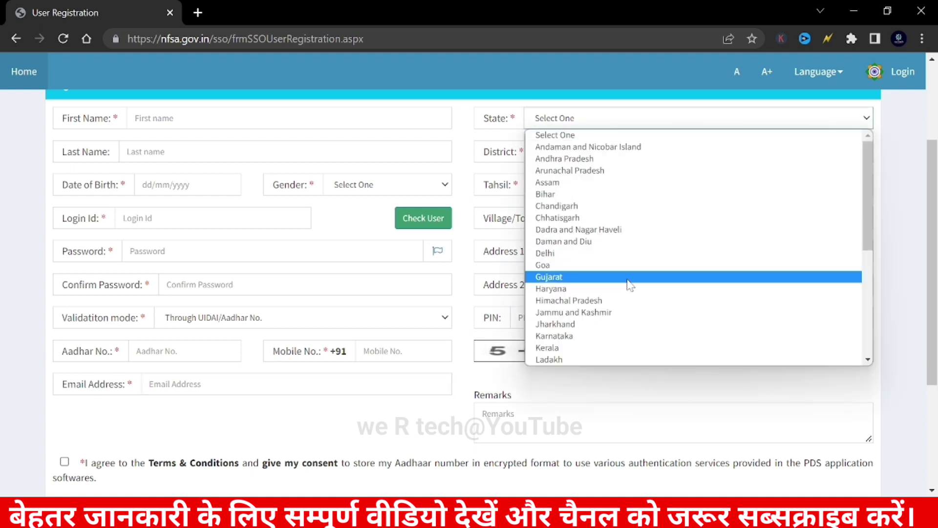
key("u")
key("Return")
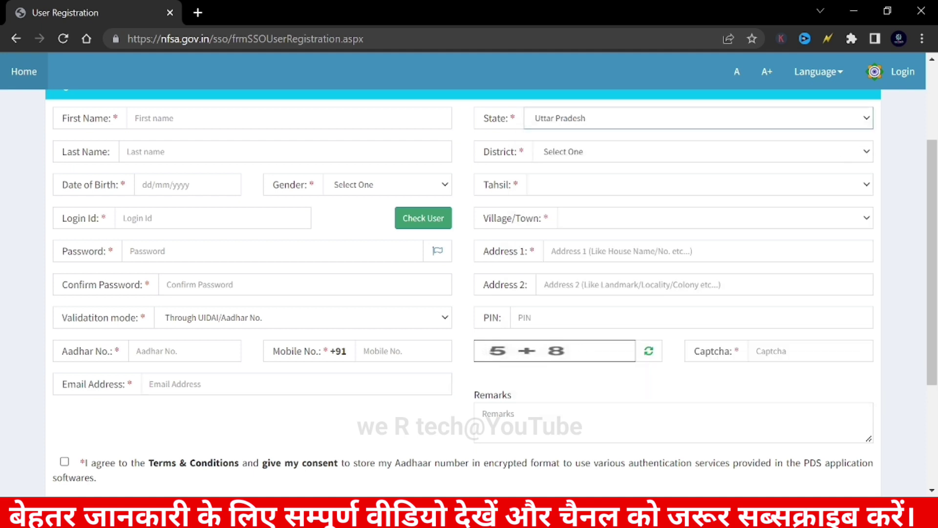
left_click(608, 156)
type("har")
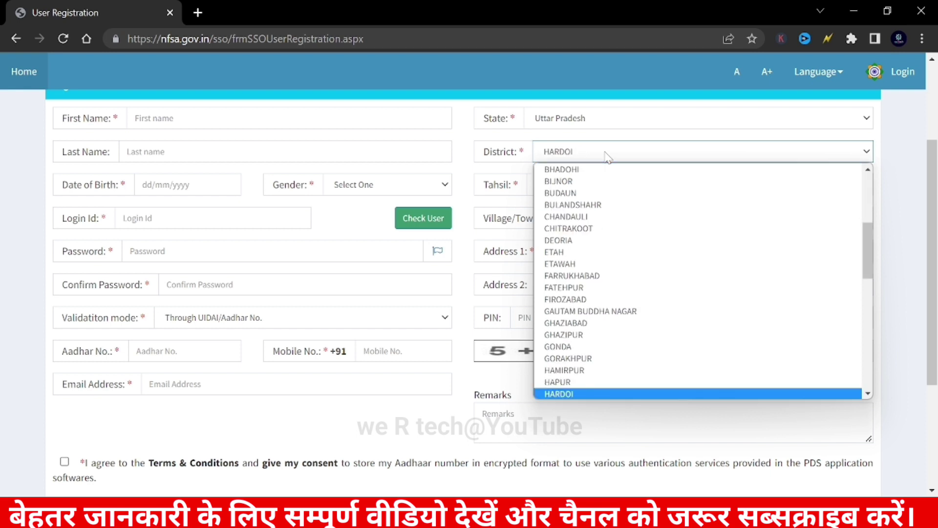
key("Return")
Step: Choose Shahabad as the tahsil and Akhtiyarpur as the village/town
left_click(584, 181)
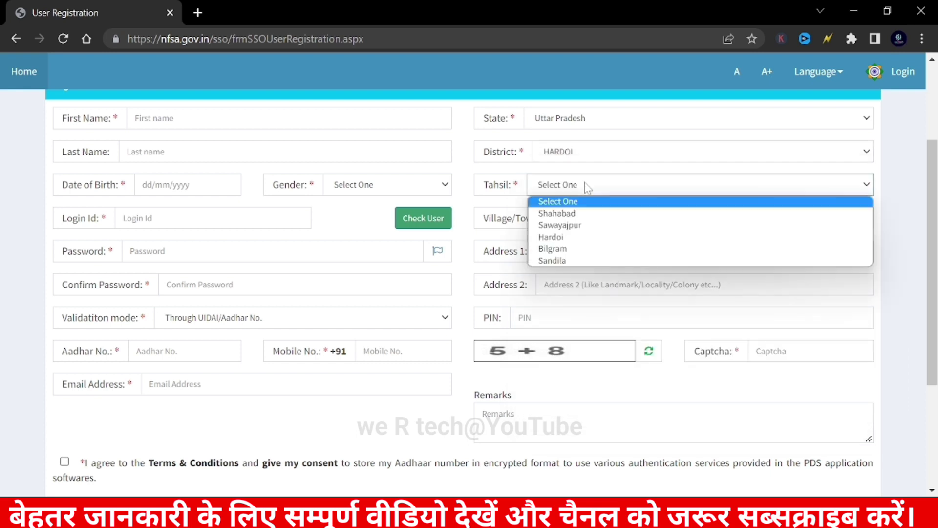
left_click(578, 215)
left_click(577, 219)
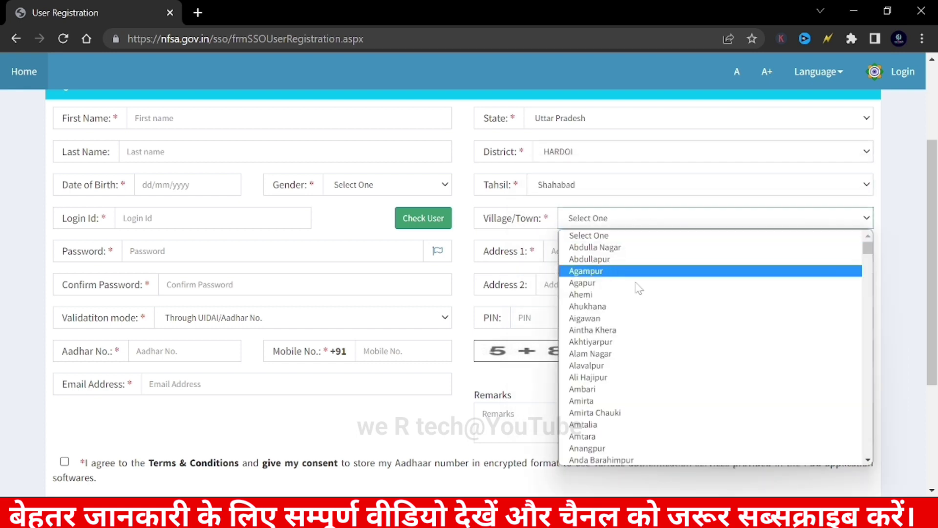
type("ain")
key("Down")
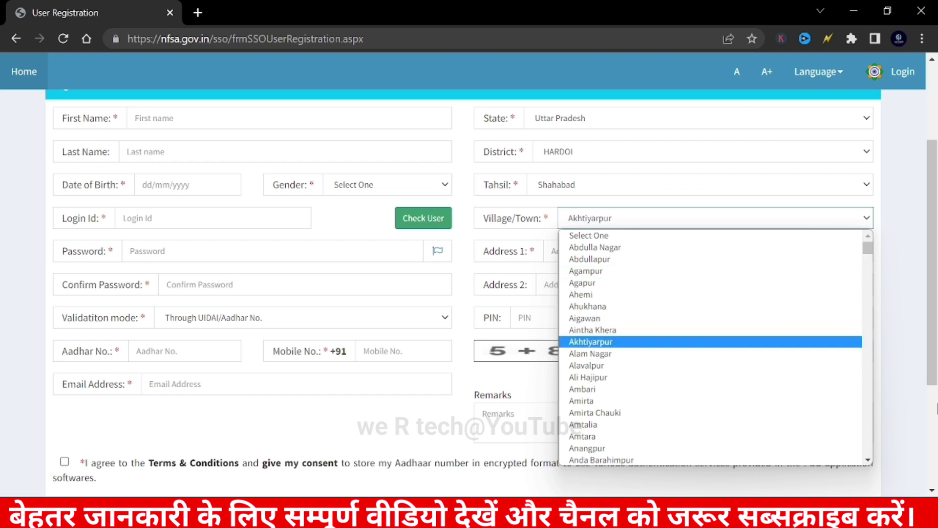
scroll(918, 254, "down", 4)
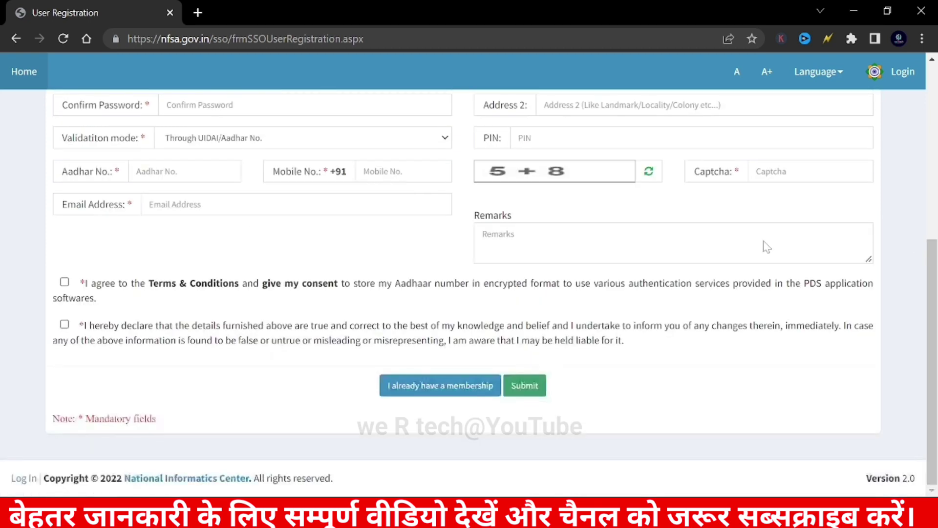
scroll(765, 242, "up", 5)
Step: Go through the Address 1, Address 2, PIN and captcha fields
left_click_drag(509, 293, 529, 293)
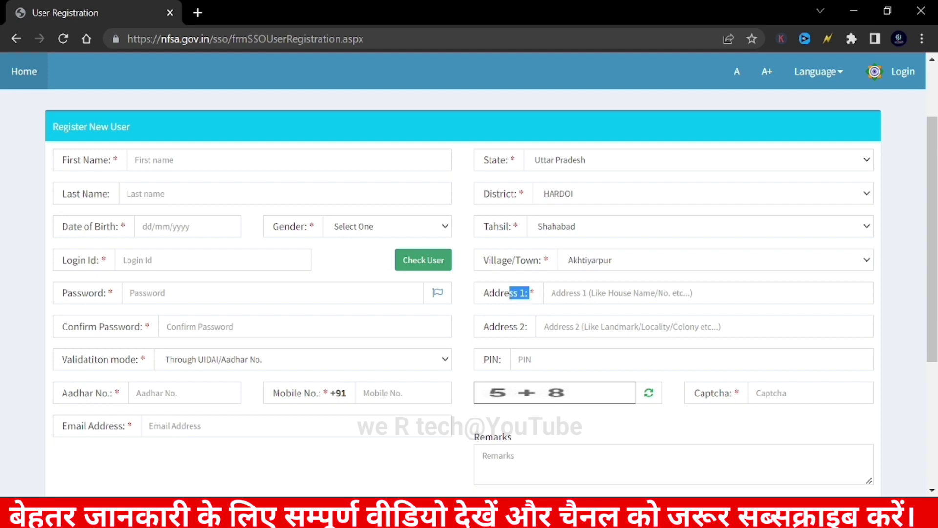
left_click(542, 300)
left_click_drag(500, 327, 529, 326)
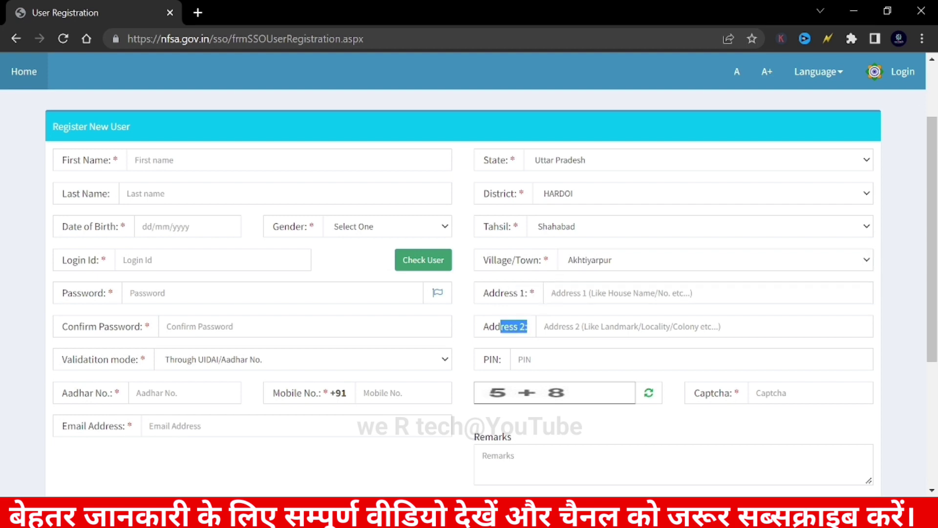
left_click(544, 334)
key("Tab")
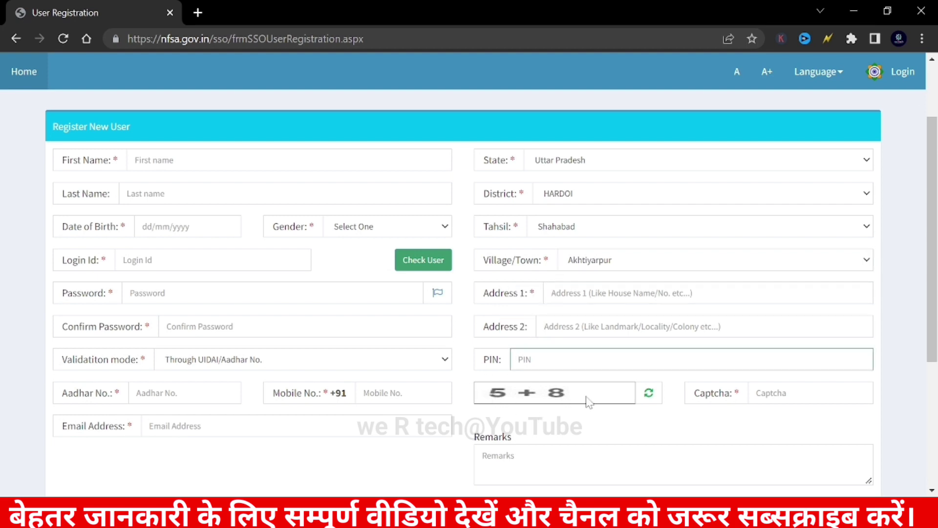
left_click(801, 396)
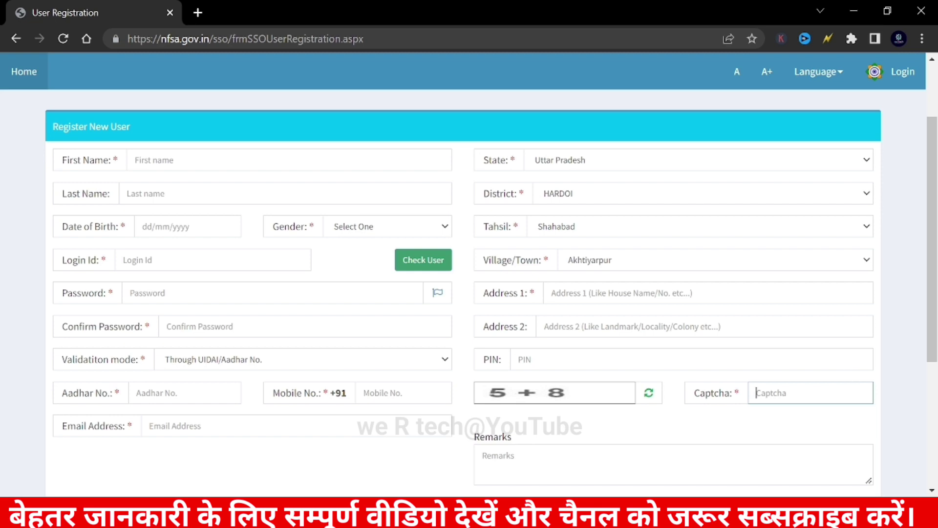
Step: Tick the Terms & Conditions consent and the declaration that the details are correct
scroll(779, 381, "down", 3)
left_click_drag(480, 288, 511, 289)
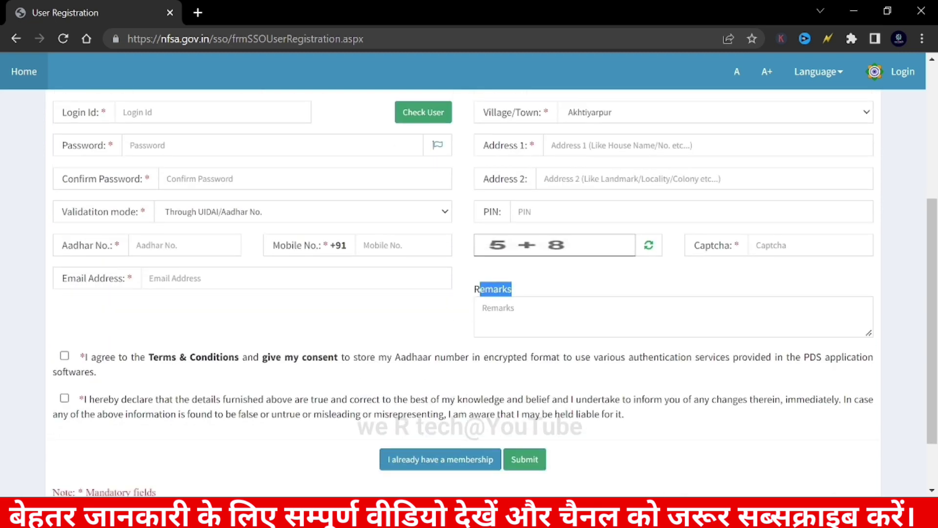
left_click(64, 355)
left_click(65, 398)
Step: Submit the registration, enter and confirm the received OTP, and dismiss the success message
left_click(523, 458)
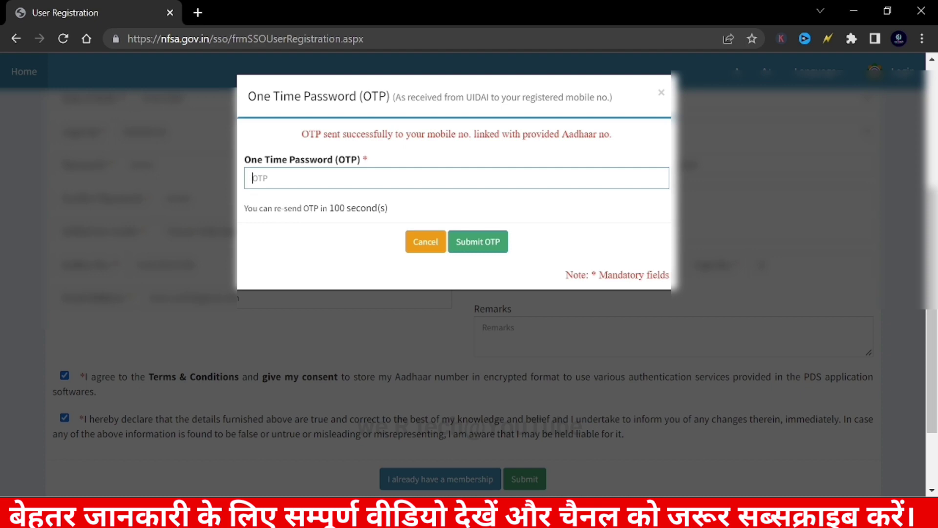
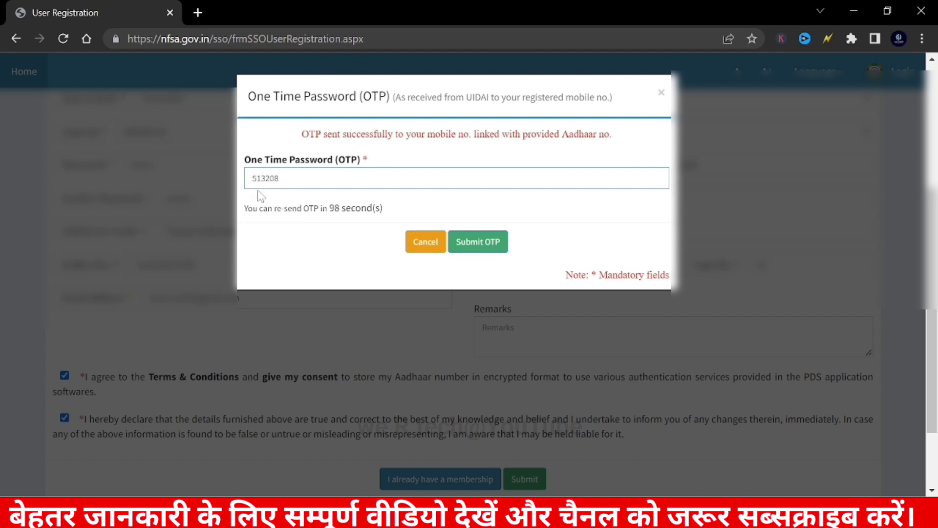
left_click(473, 252)
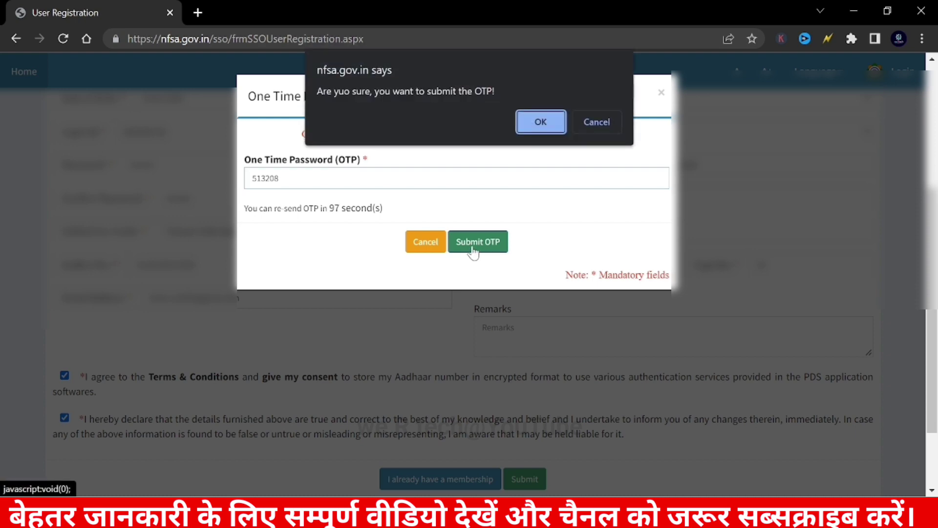
key("Return")
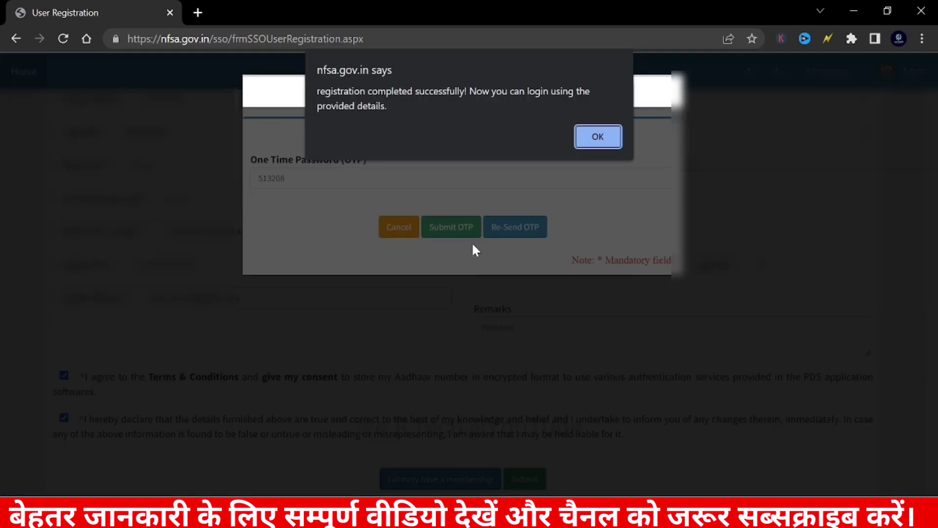
left_click(595, 137)
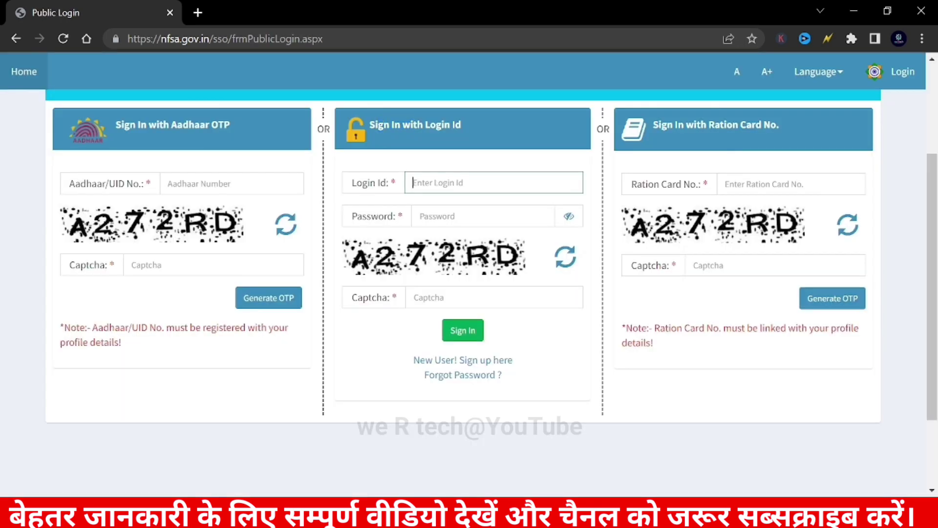
Step: Sign in with the new Login Id, password and captcha, then expand Ration Cards of Others
left_click_drag(352, 183, 389, 183)
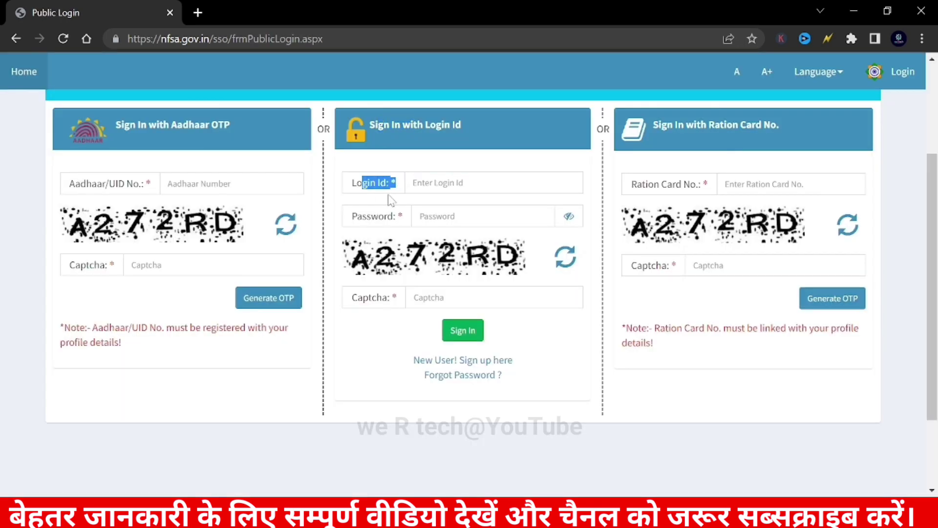
left_click_drag(353, 216, 396, 216)
left_click(477, 300)
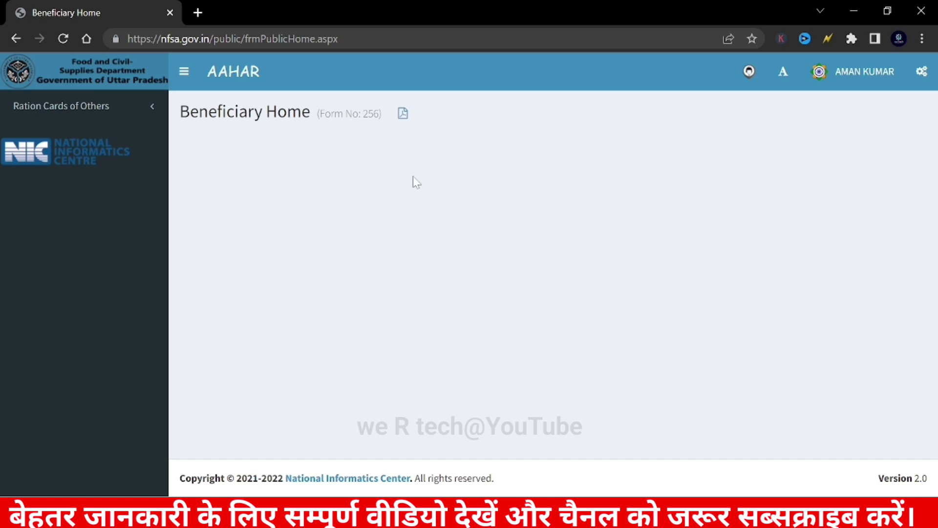
left_click(95, 108)
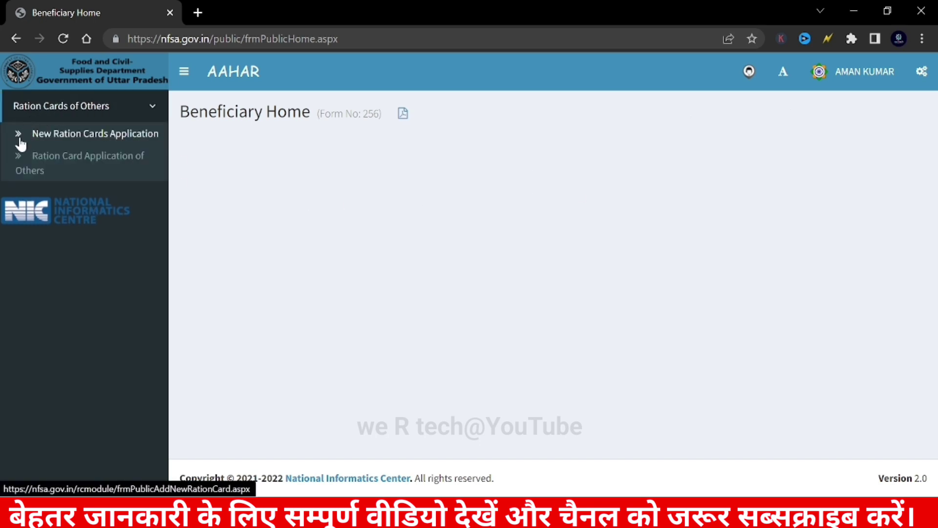
Step: Begin a New Ration Card application, submitting Uttar Pradesh as the state
left_click(117, 135)
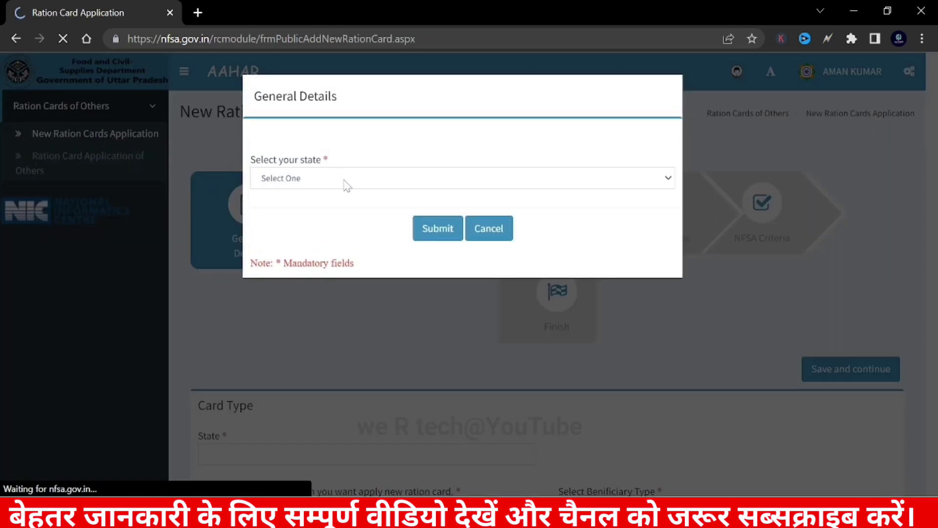
left_click(345, 180)
scroll(391, 269, "down", 5)
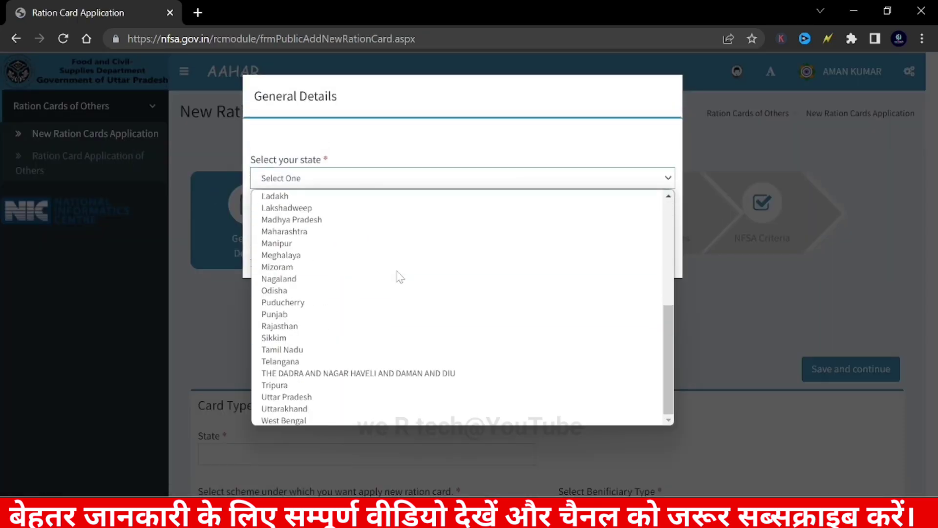
left_click(364, 401)
left_click(438, 228)
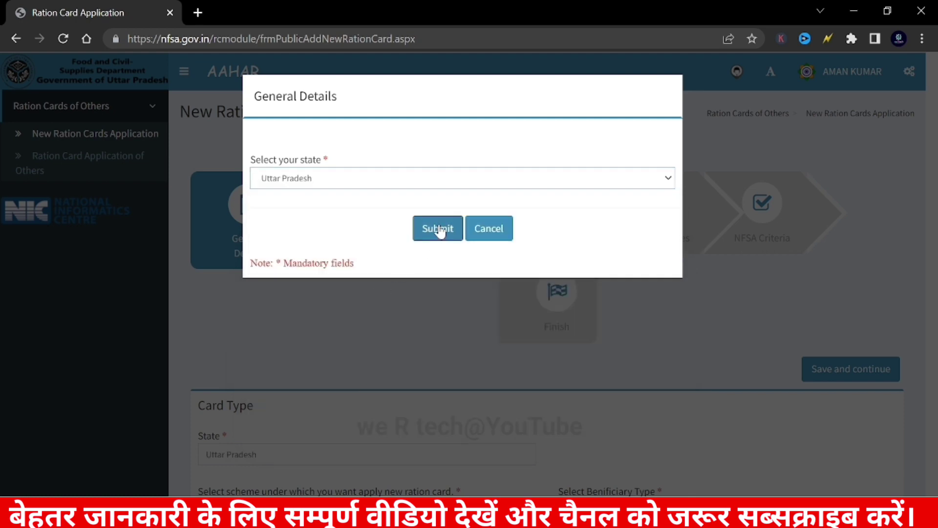
scroll(376, 124, "down", 7)
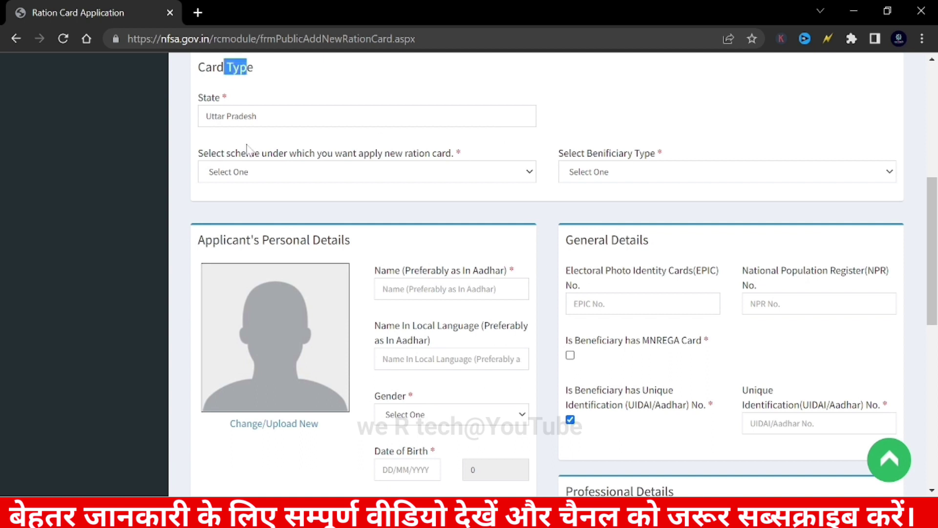
left_click(251, 176)
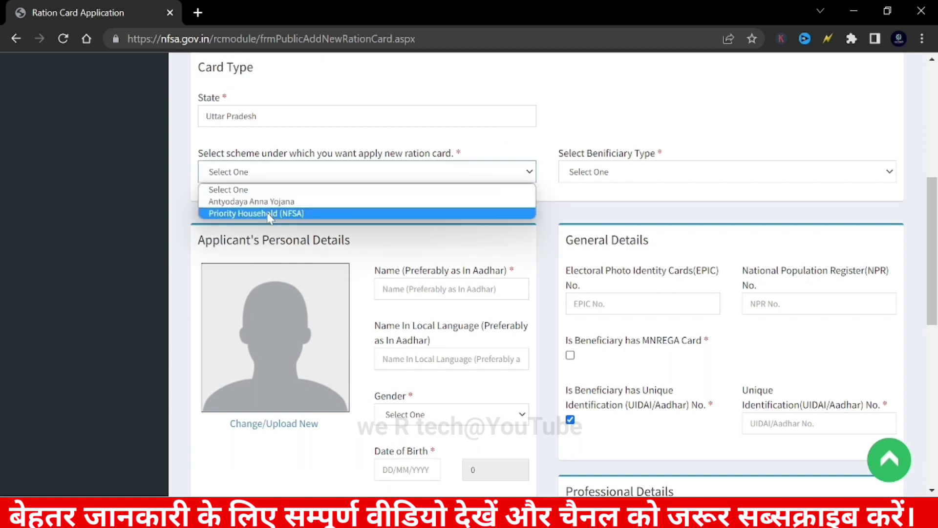
left_click(289, 214)
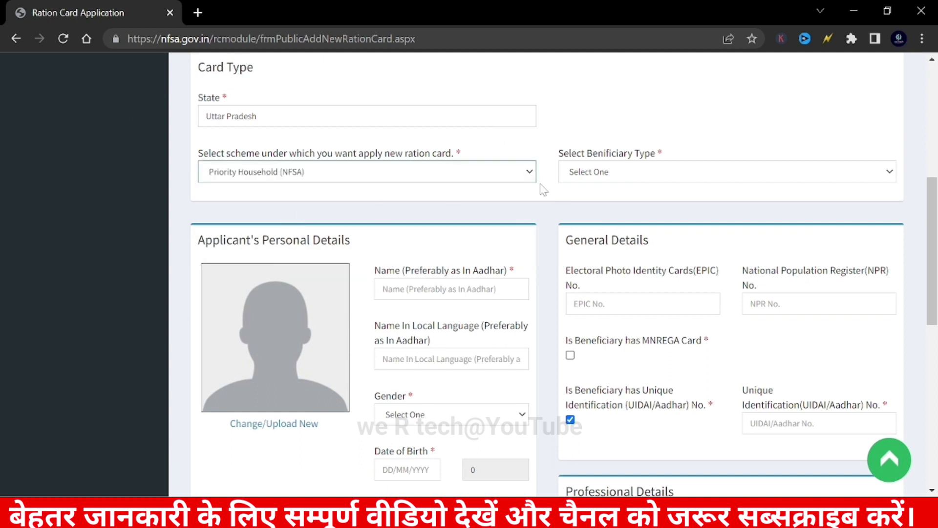
left_click(612, 173)
left_click(605, 202)
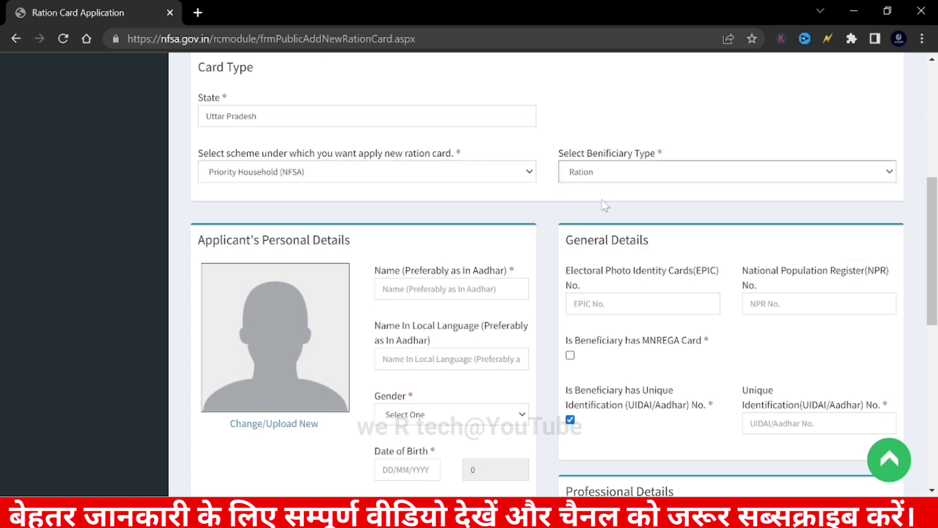
left_click_drag(606, 203, 619, 183)
scroll(326, 239, "down", 1)
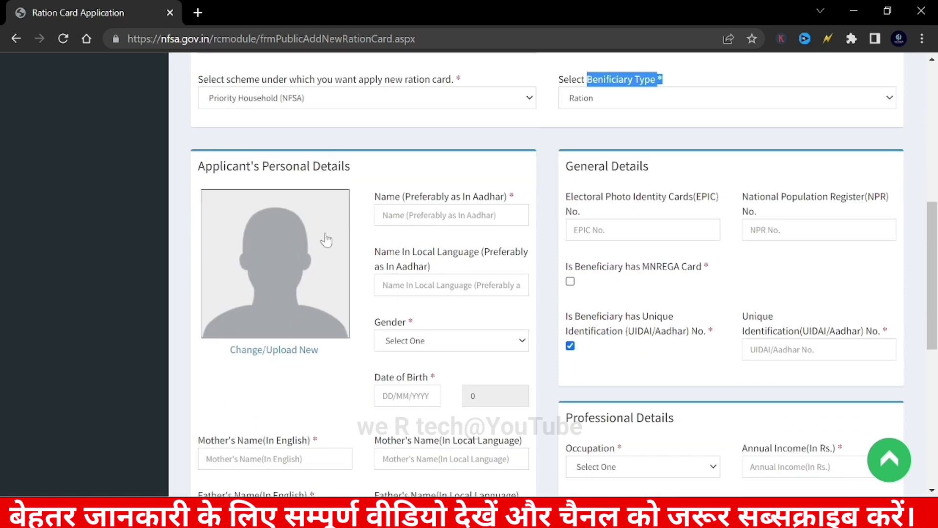
left_click_drag(199, 166, 398, 168)
scroll(405, 147, "down", 1)
left_click_drag(401, 122, 465, 122)
left_click_drag(387, 177, 433, 177)
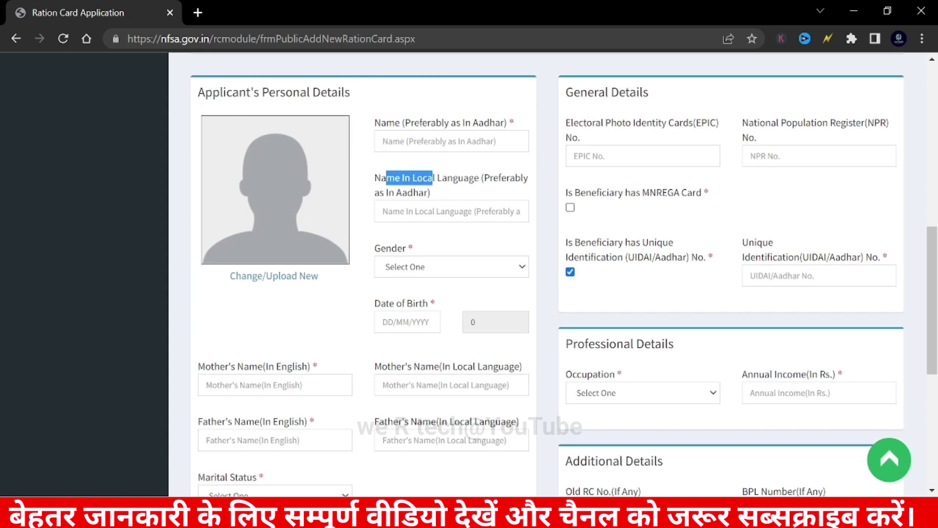
left_click(433, 177)
left_click_drag(385, 248, 407, 248)
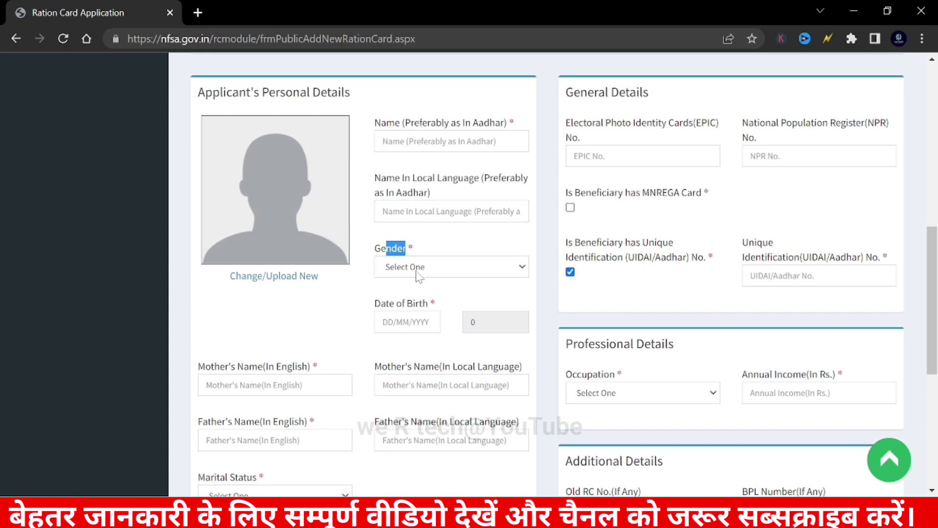
left_click_drag(390, 303, 435, 302)
left_click_drag(225, 366, 364, 365)
left_click_drag(438, 366, 533, 362)
scroll(533, 361, "down", 1)
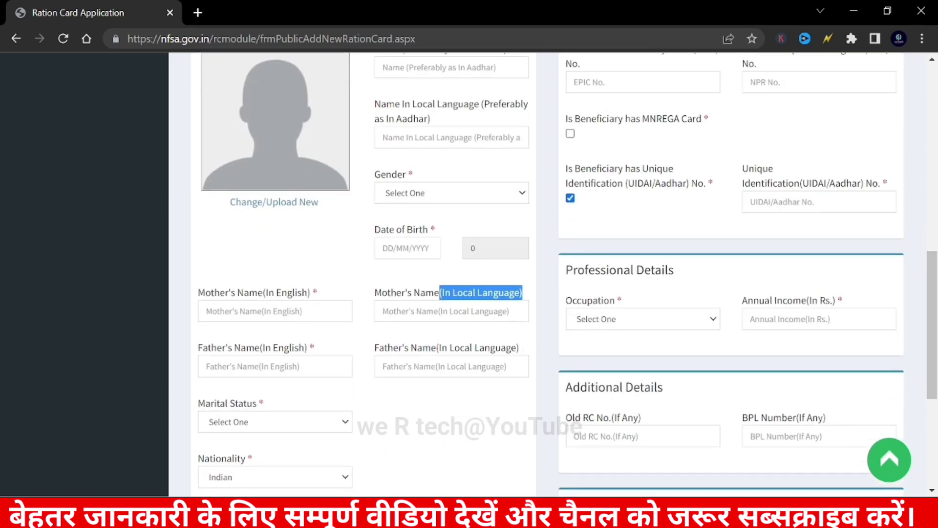
left_click_drag(221, 347, 246, 347)
left_click_drag(416, 347, 423, 347)
left_click_drag(228, 403, 256, 403)
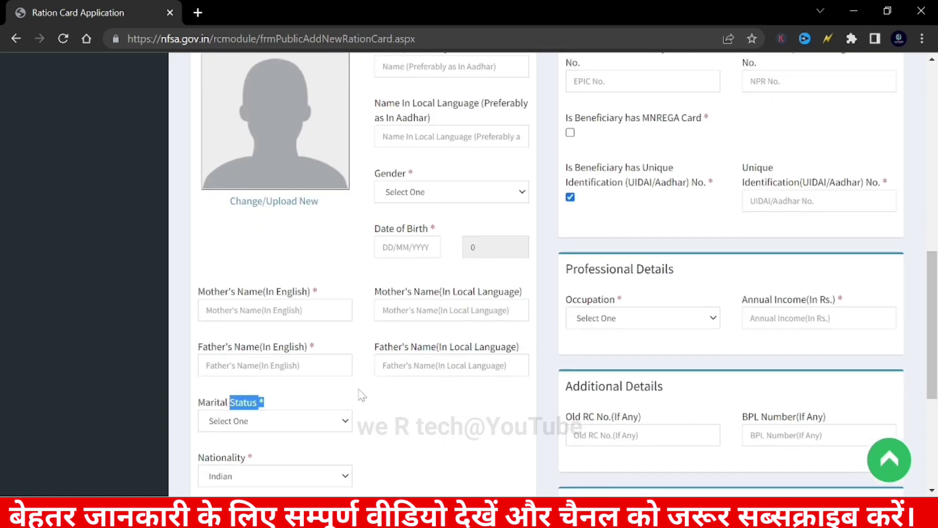
scroll(360, 393, "down", 3)
left_click_drag(222, 311, 253, 311)
left_click_drag(216, 366, 244, 366)
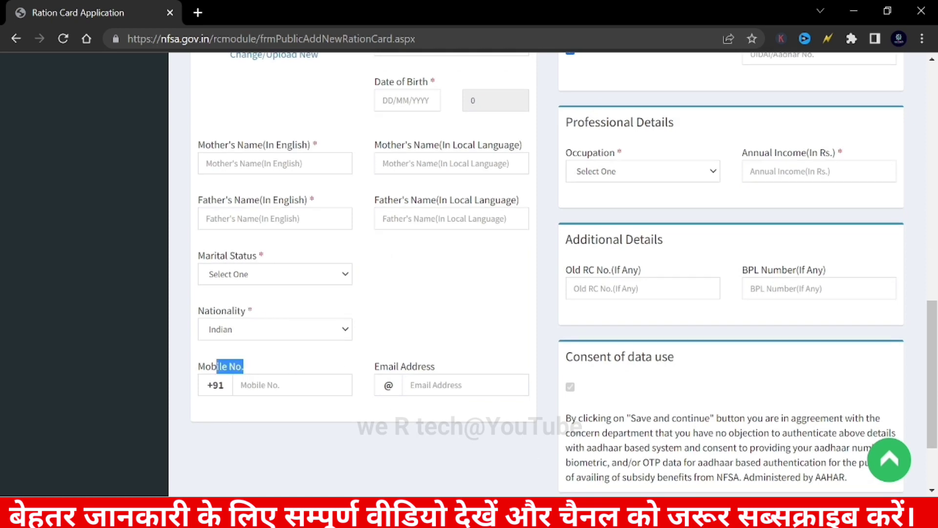
left_click_drag(394, 366, 433, 366)
scroll(547, 343, "up", 5)
scroll(547, 343, "up", 1)
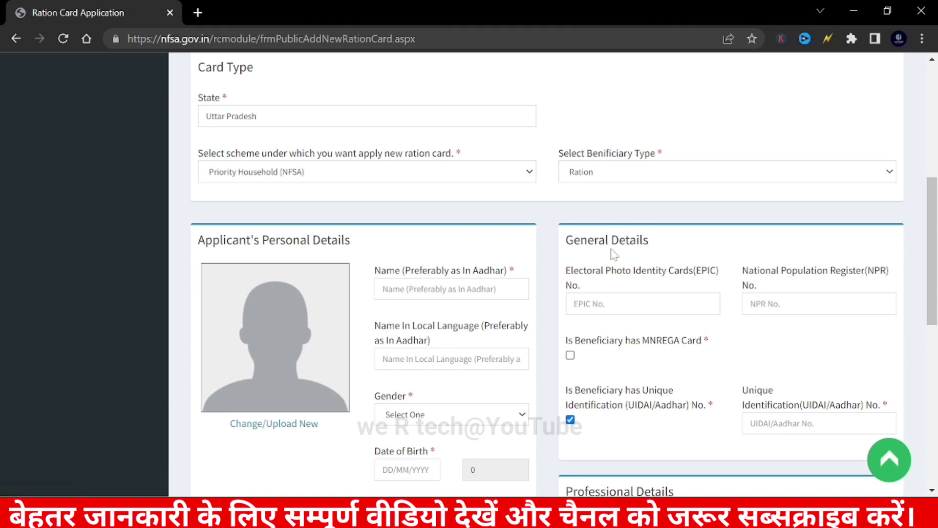
Step: Review the General Details section's Electoral Photo ID and NPR No. fields
left_click_drag(610, 240, 650, 240)
left_click_drag(611, 271, 675, 270)
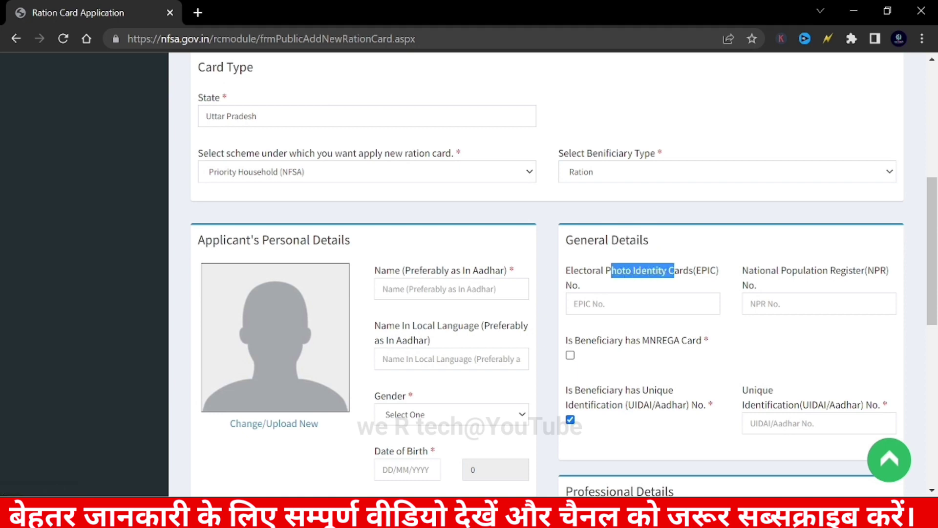
scroll(770, 283, "down", 1)
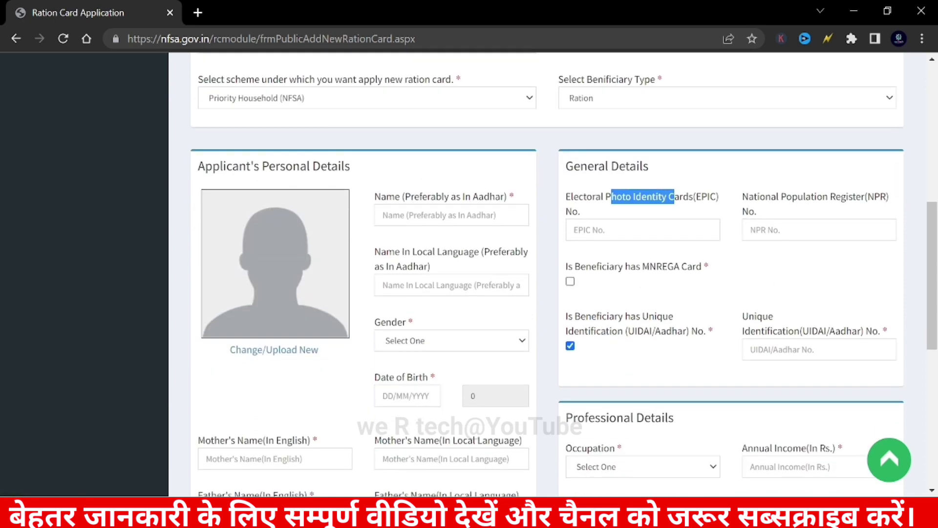
left_click_drag(771, 197, 806, 210)
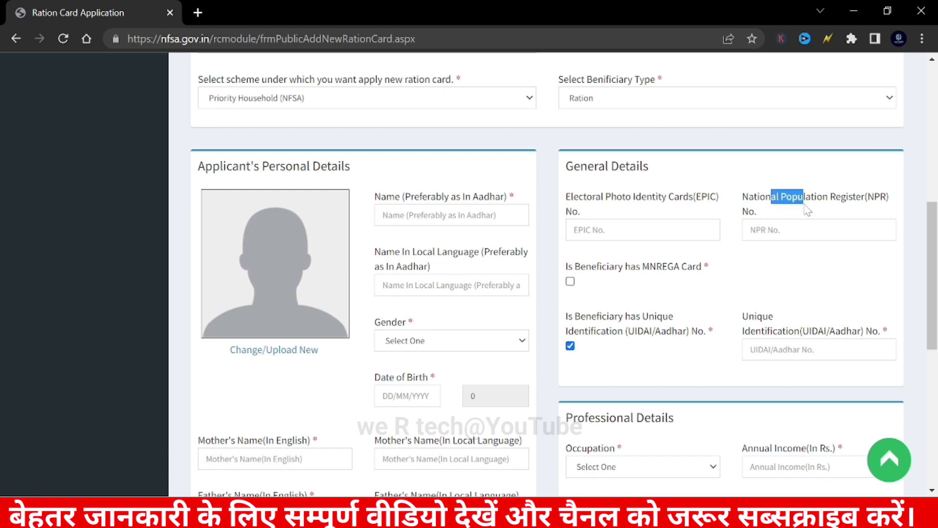
left_click(762, 230)
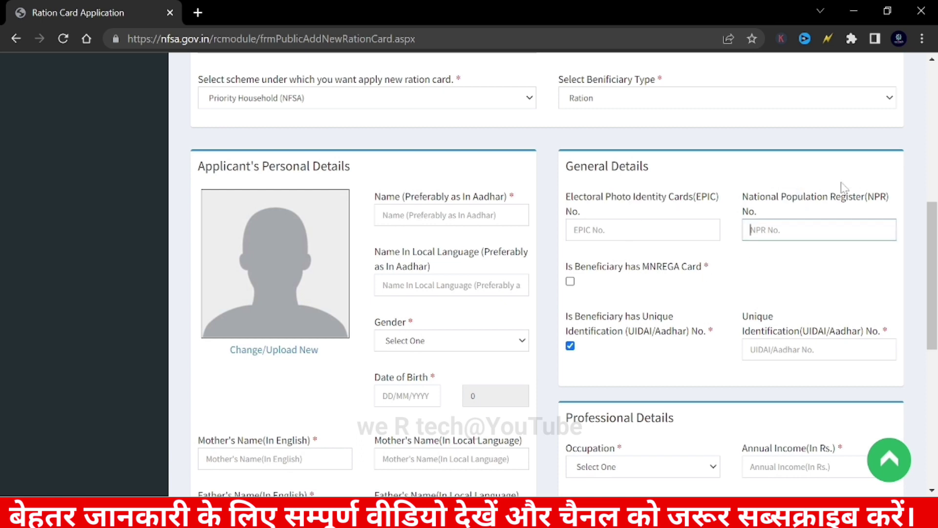
scroll(601, 211, "down", 1)
Step: Toggle the MNREGA card checkbox on and off, and review the UIDAI/Aadhar No. field
left_click_drag(580, 192, 708, 193)
left_click(570, 208)
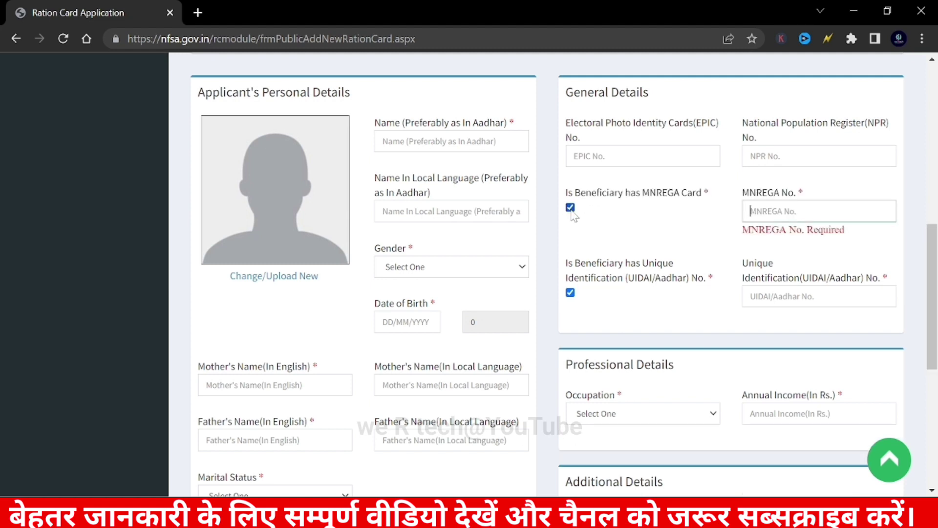
left_click(570, 207)
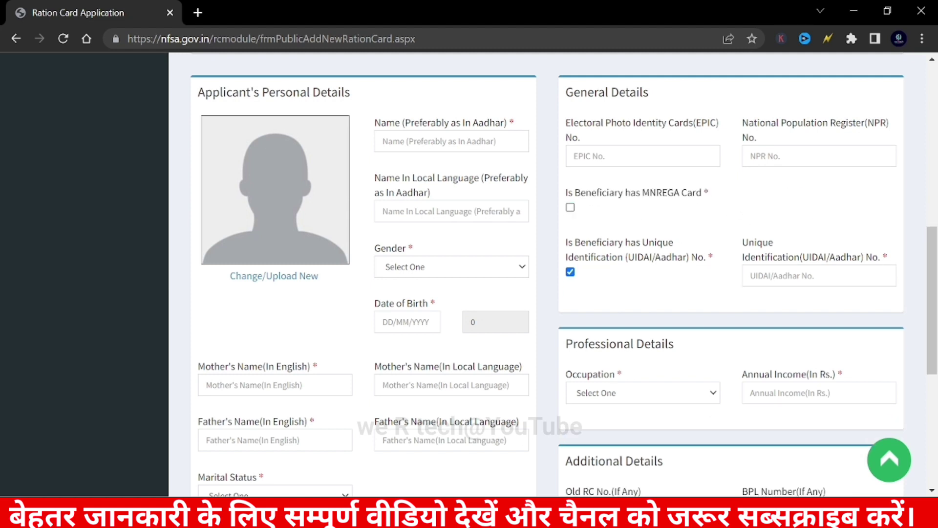
left_click_drag(599, 243, 678, 257)
left_click(782, 276)
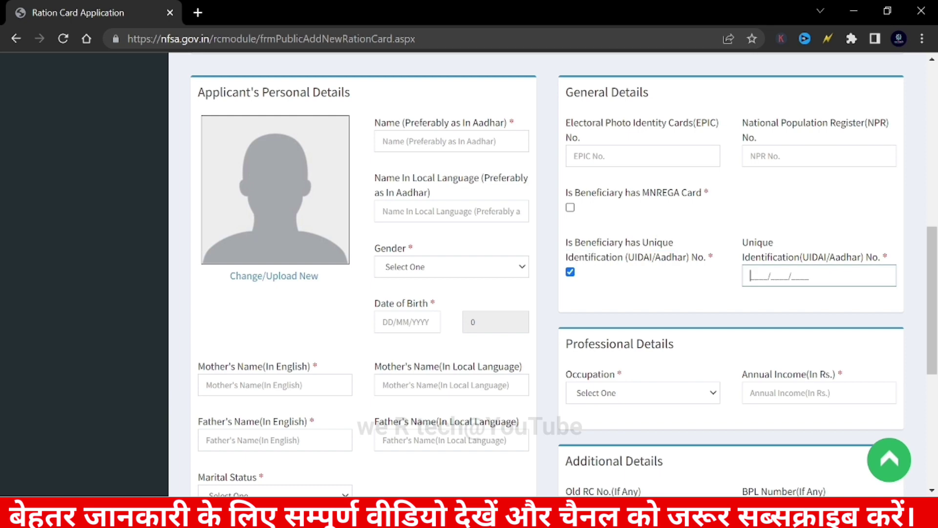
scroll(834, 295, "down", 3)
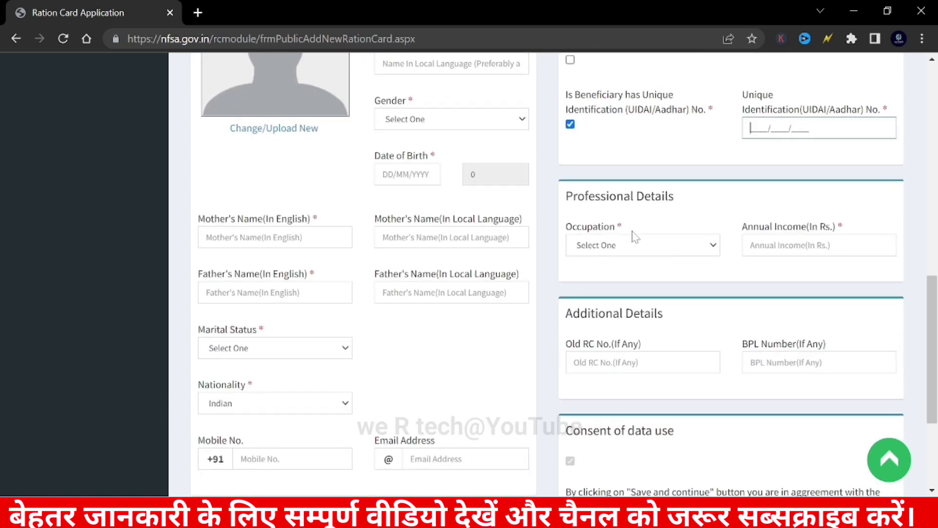
left_click_drag(623, 196, 622, 226)
Step: Look through the Occupation list without choosing, then review Old RC No., BPL Number and data-use consent
left_click(630, 247)
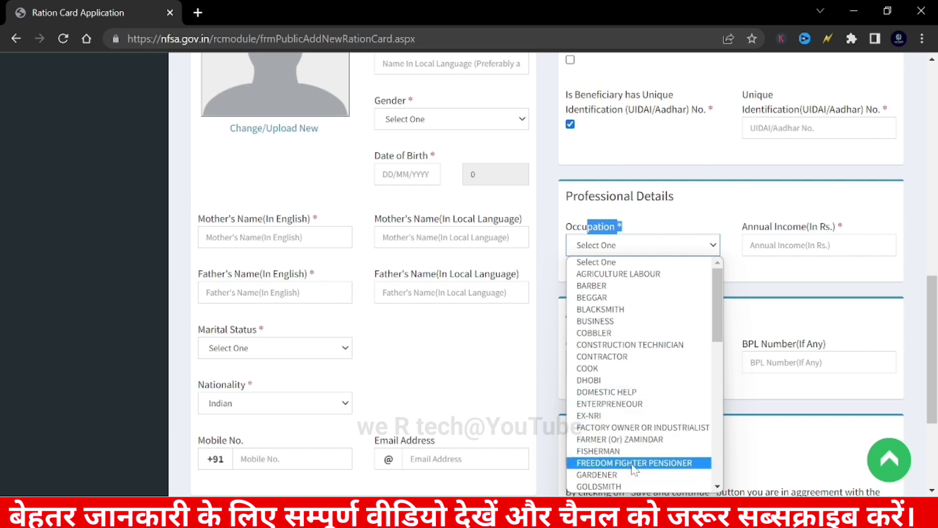
scroll(640, 482, "down", 10)
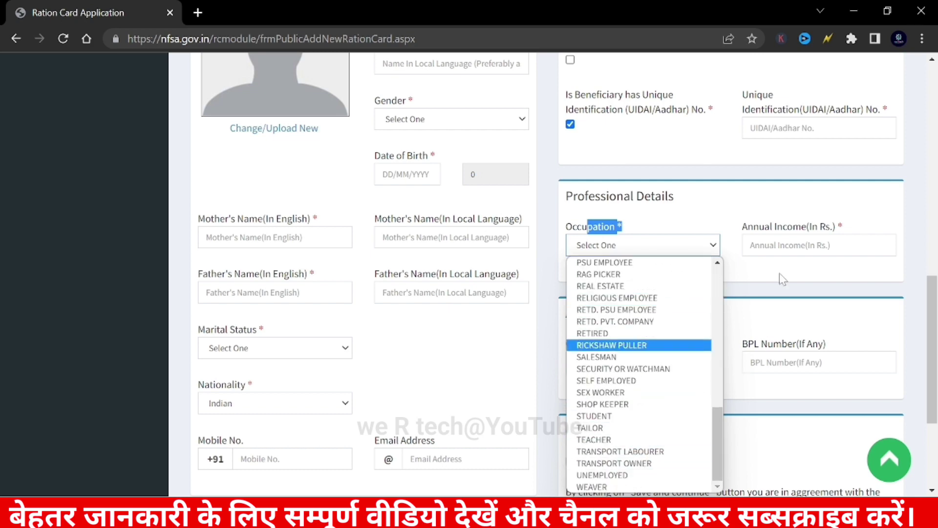
left_click(806, 246)
scroll(821, 287, "down", 2)
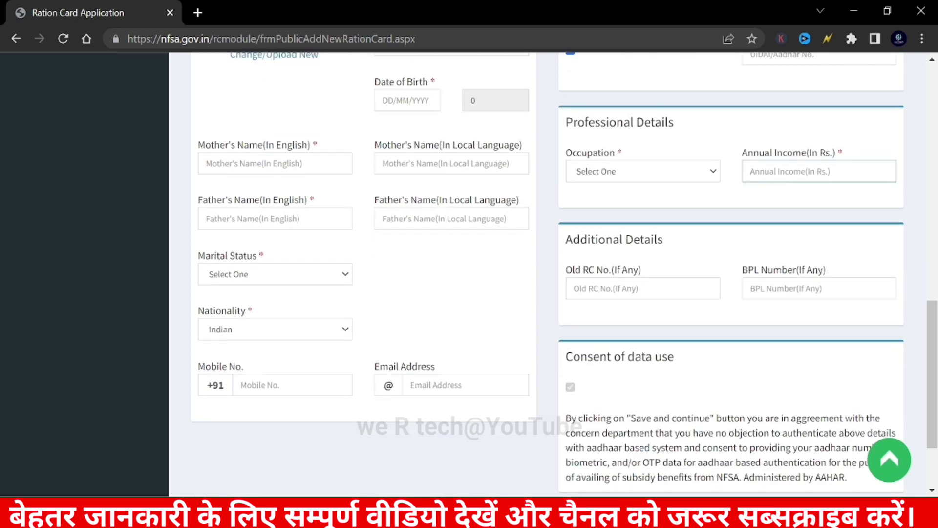
left_click_drag(572, 239, 652, 239)
scroll(674, 266, "down", 2)
left_click_drag(565, 195, 604, 195)
left_click_drag(742, 195, 773, 195)
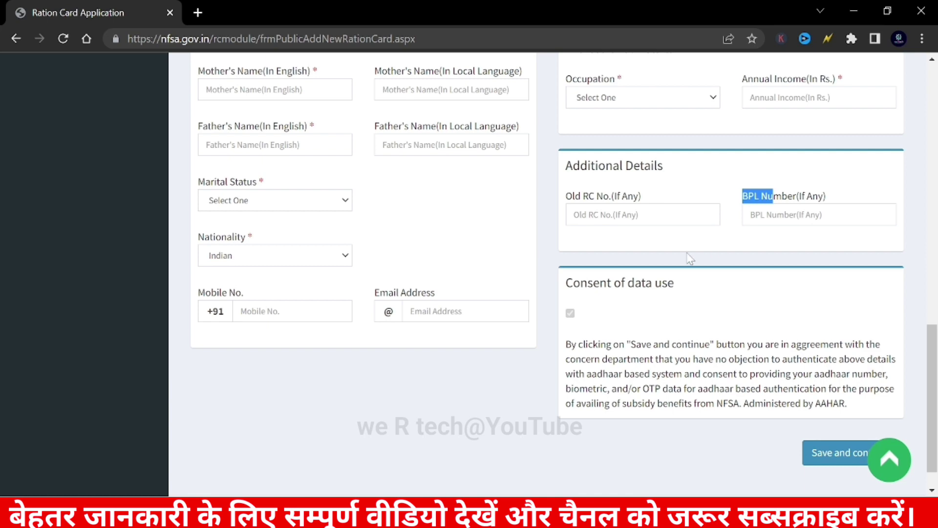
left_click_drag(566, 282, 580, 282)
Step: Save the general details and open Ration Card Application of Others status
left_click(854, 452)
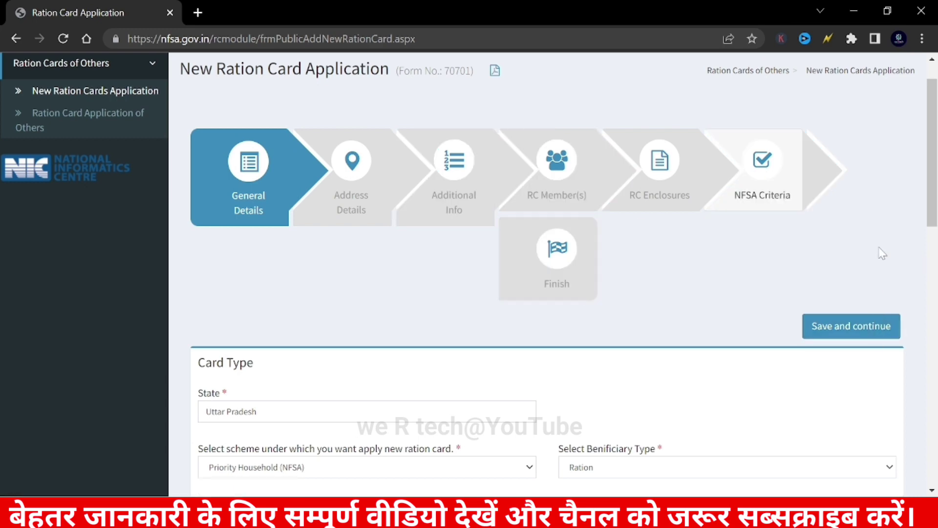
scroll(777, 321, "up", 1)
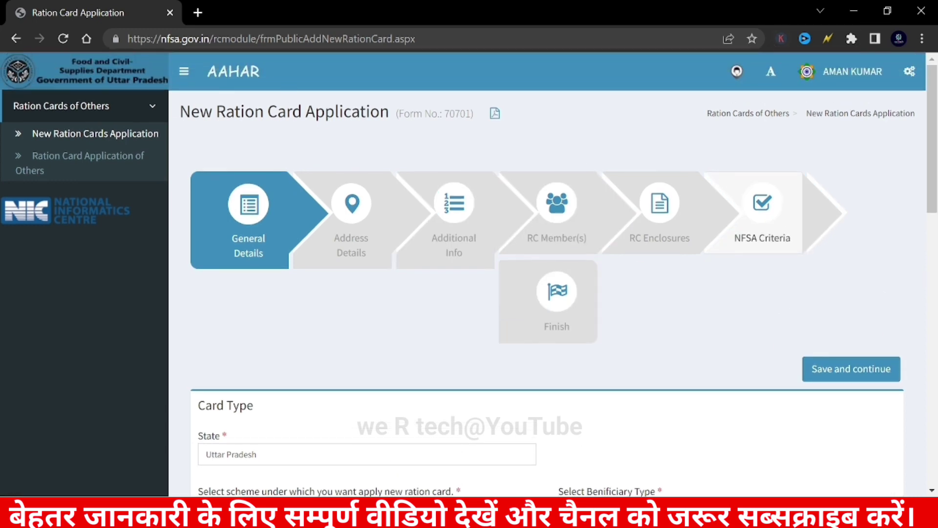
left_click(84, 166)
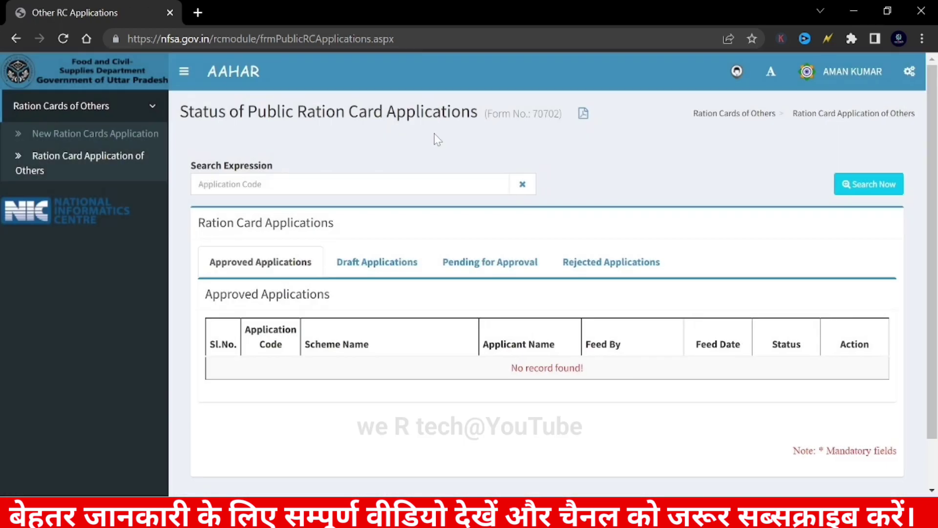
Step: Check the Draft, Pending for Approval and Rejected Applications tabs, then collapse and re-expand Ration Cards of Others
scroll(506, 222, "down", 1)
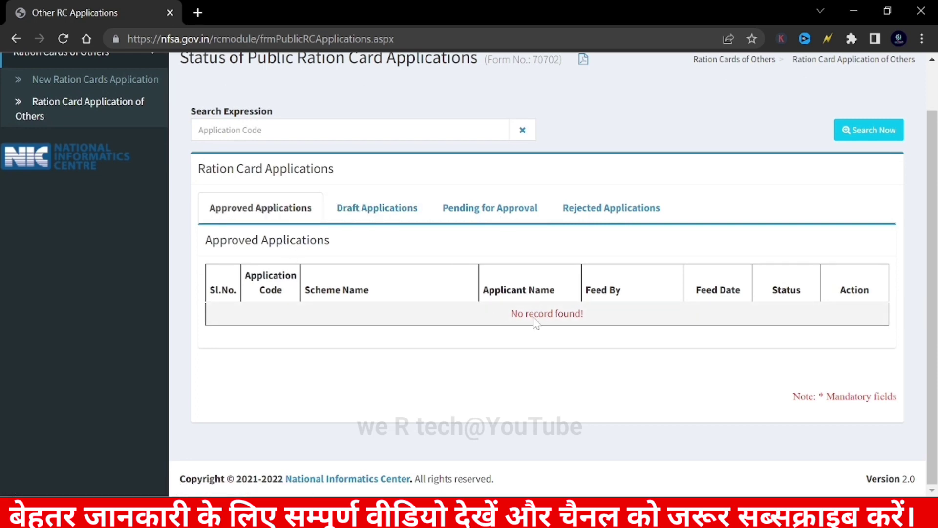
left_click(373, 217)
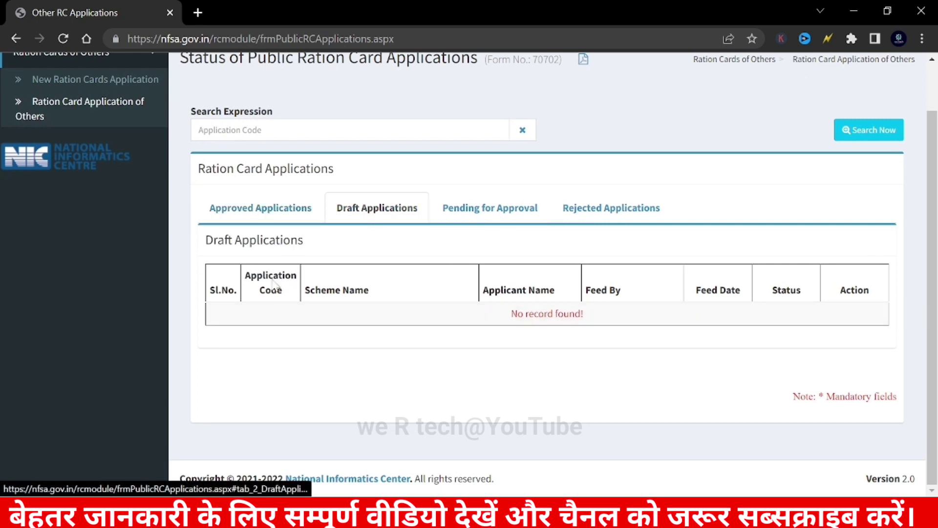
left_click(488, 215)
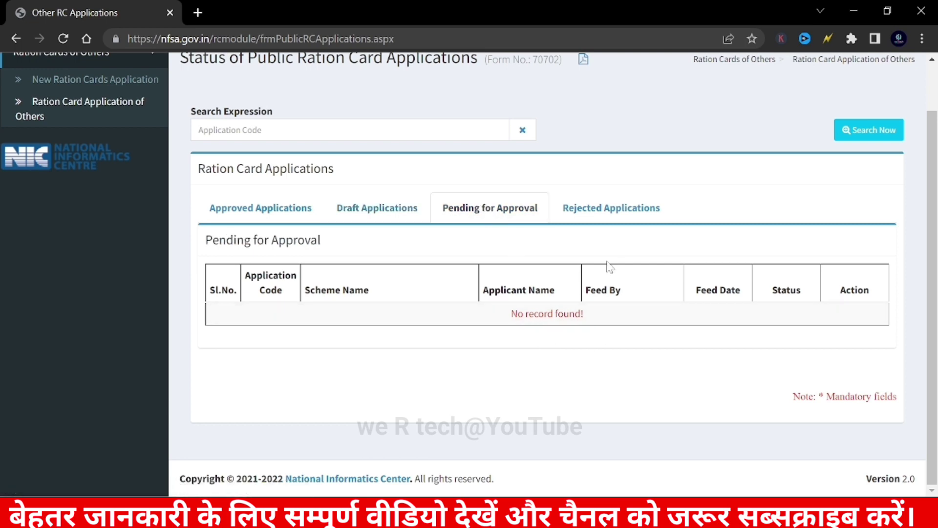
left_click(599, 213)
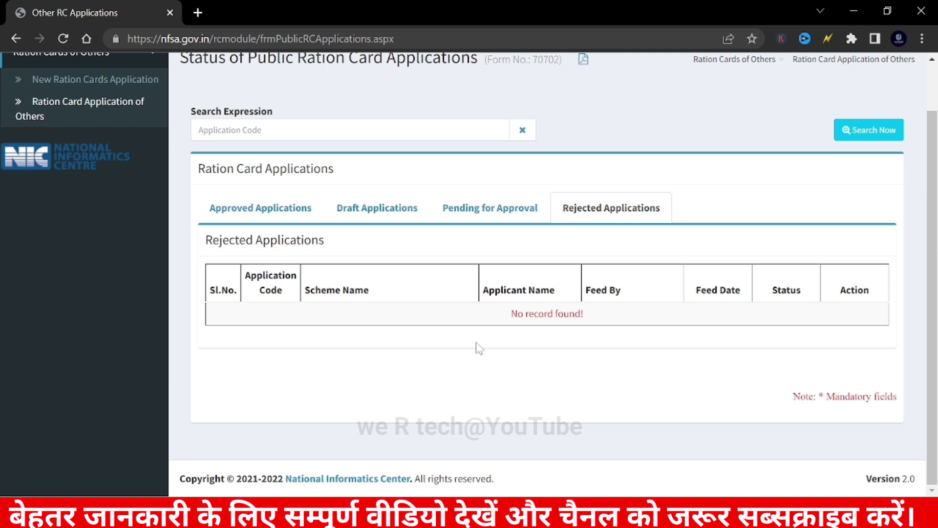
scroll(479, 348, "up", 2)
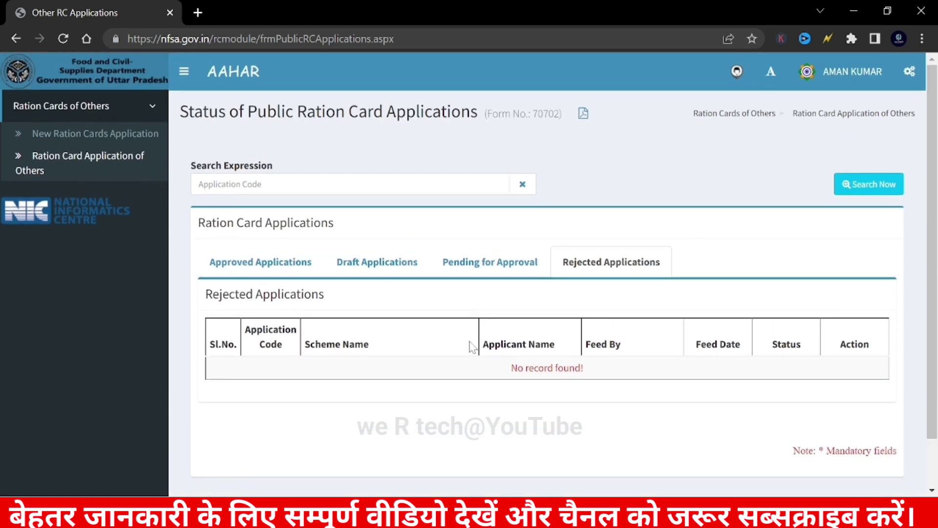
left_click(59, 107)
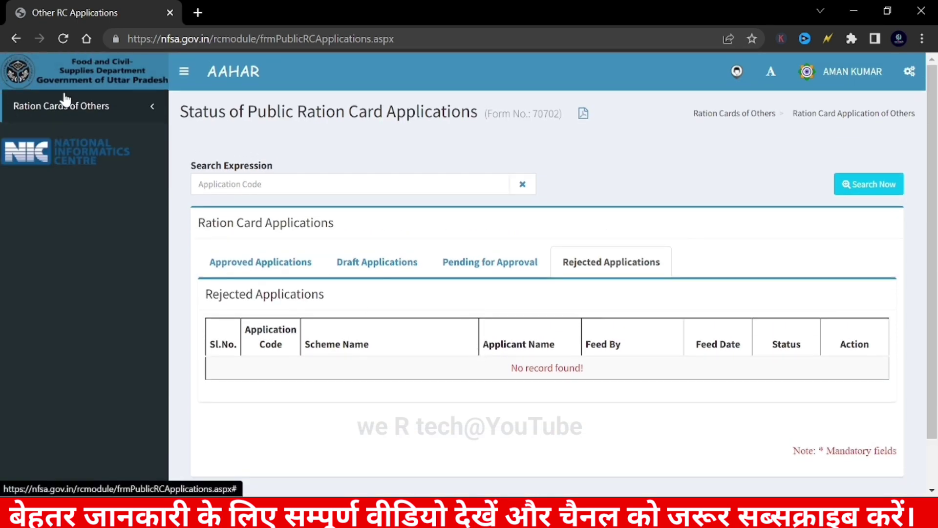
left_click(93, 105)
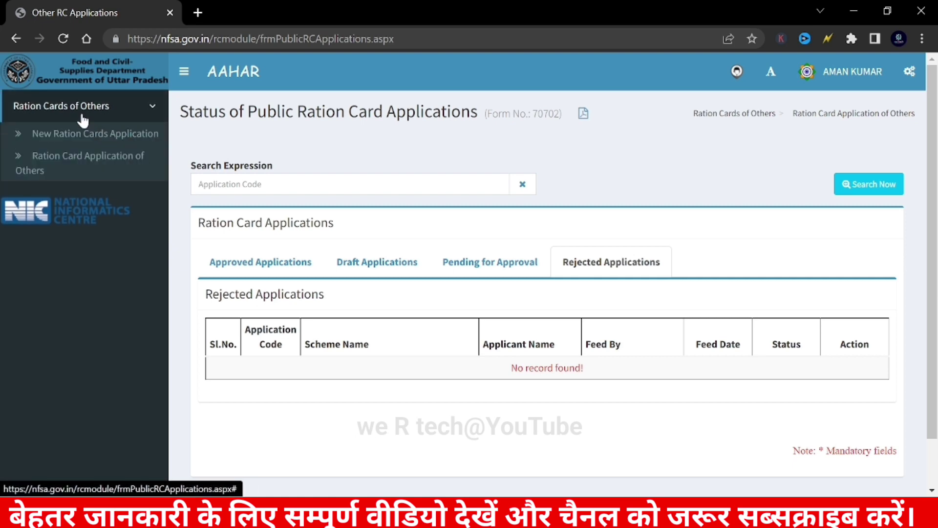
Step: Hide the left sidebar using the header's hamburger menu button
left_click(184, 71)
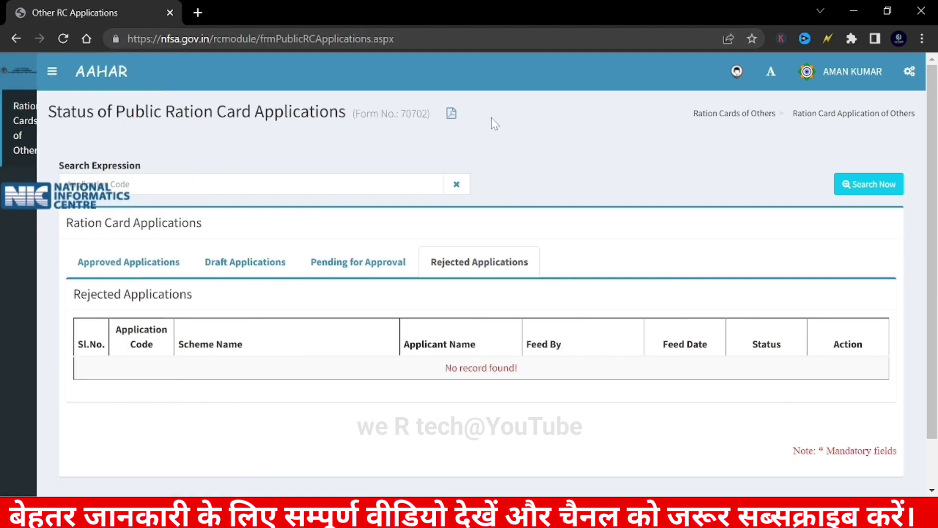